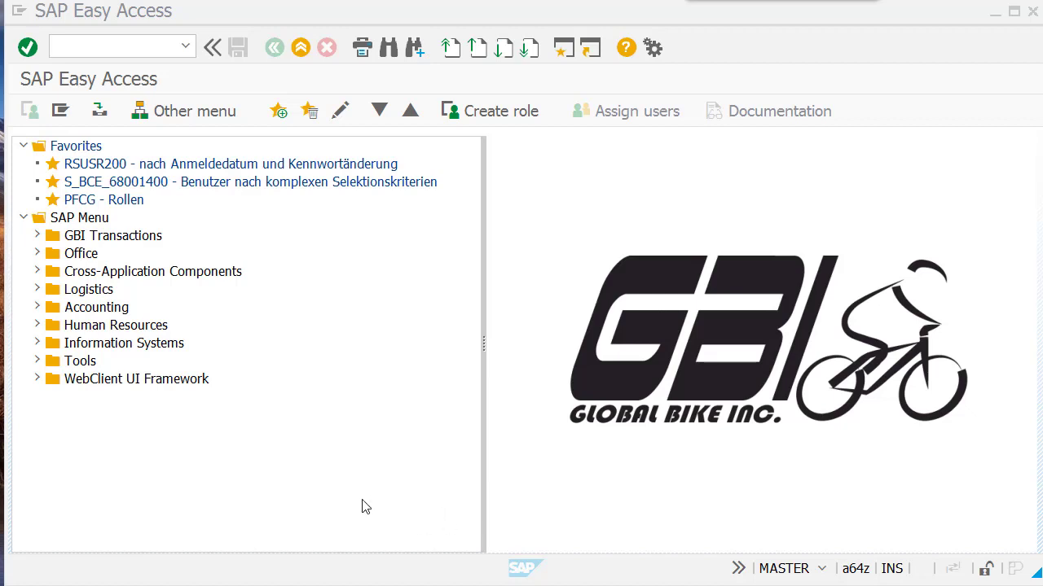
- Open material DXTR3900 for change with transaction MM02, using the MRP 1 to MRP 4 views, plant DL00 and storage location FG00
click(104, 45)
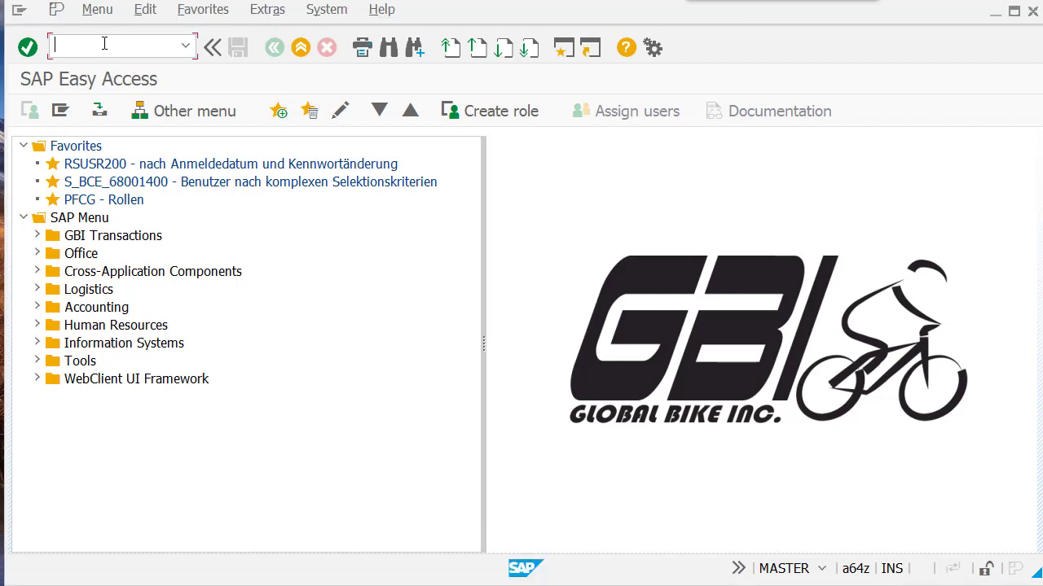
text(MM02)
key(Return)
key(Return)
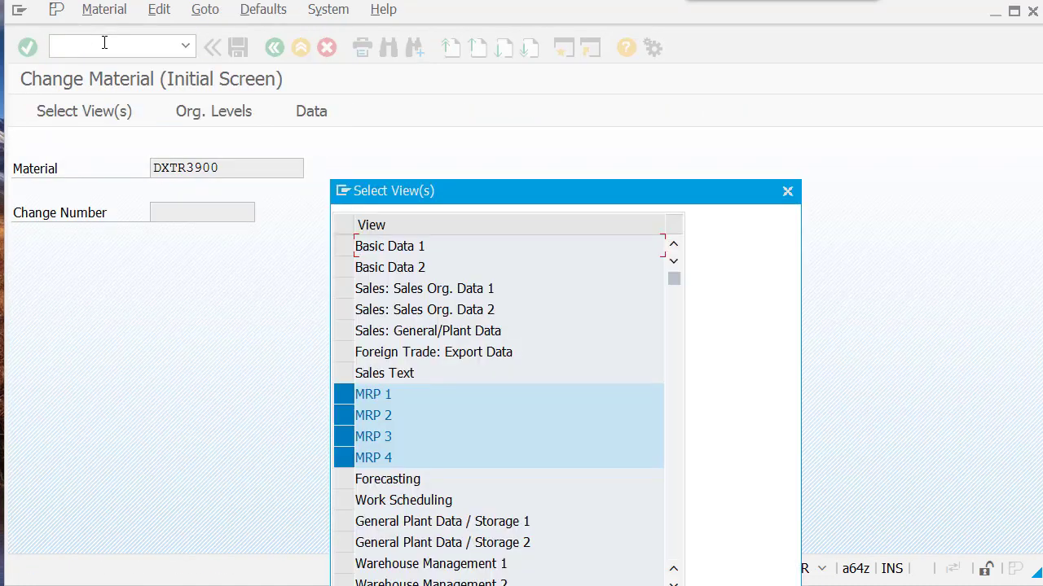
key(Return)
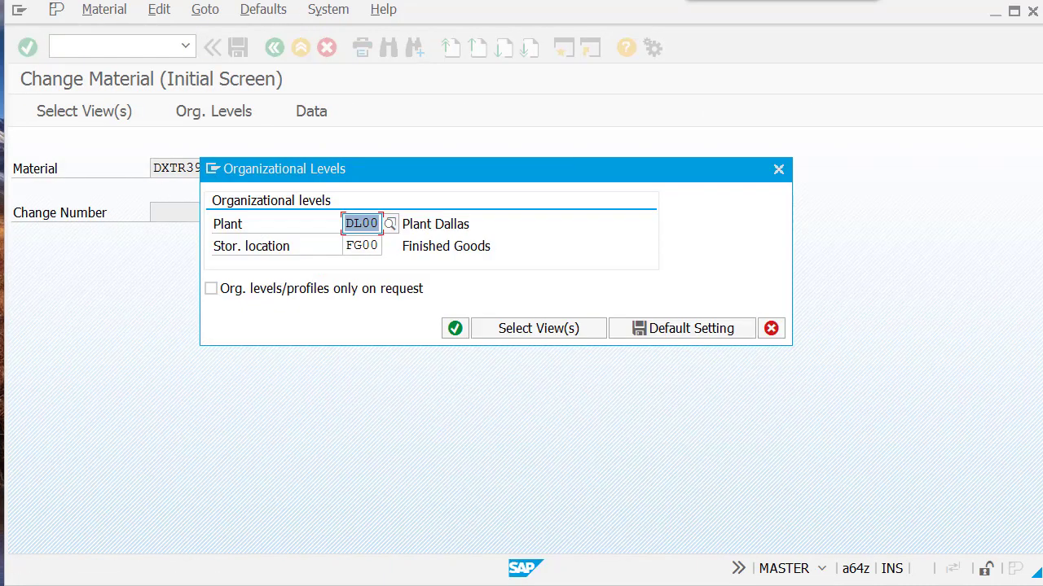
click(454, 330)
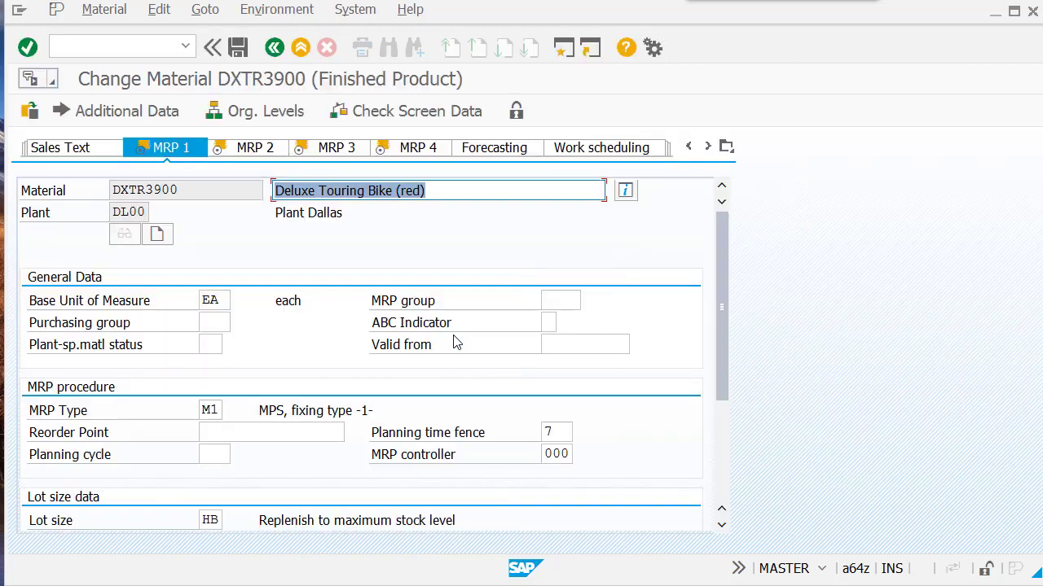
- Clear the maximum stock level in the material's MRP 1 lot size data
drag(719, 255, 721, 338)
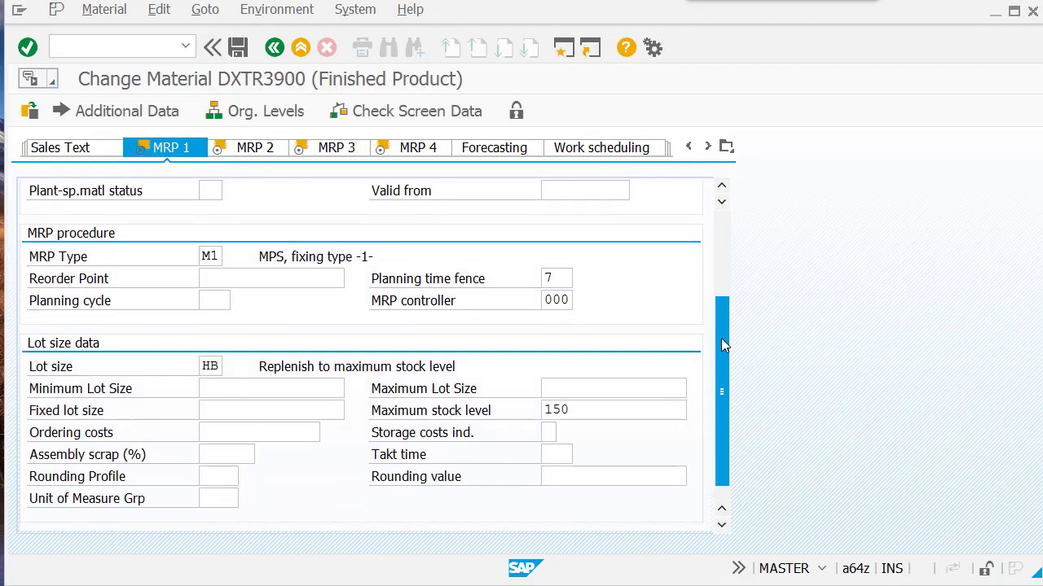
drag(601, 409, 500, 409)
key(Delete)
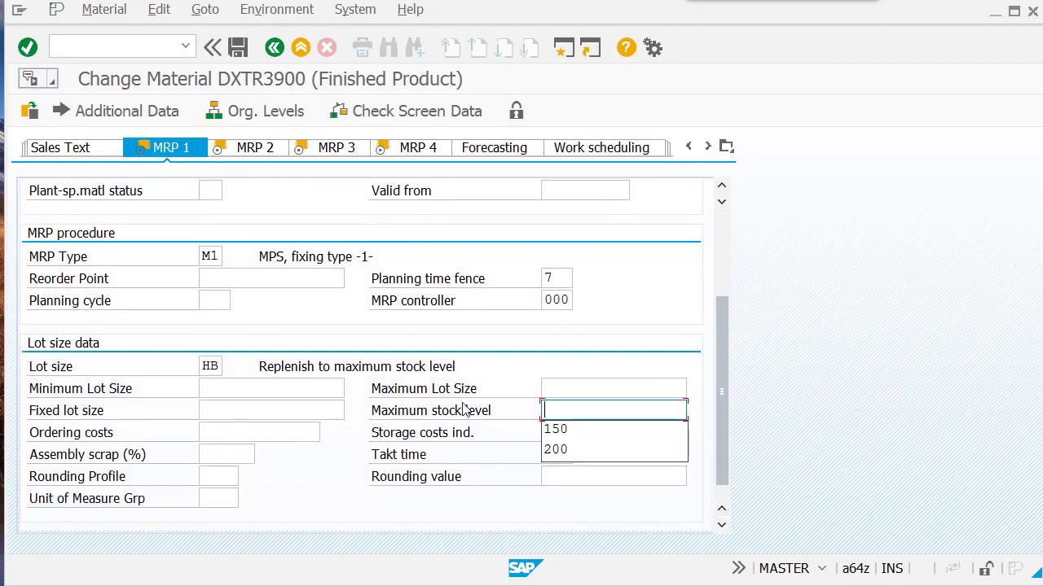
- Set the material's lot size to EX, save the change and leave the material master
click(210, 366)
click(229, 367)
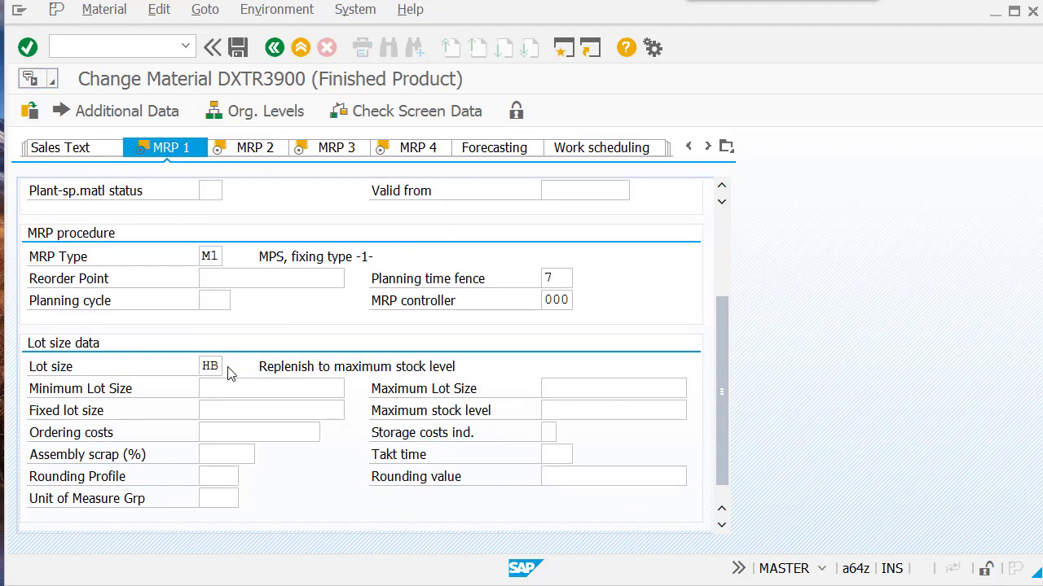
click(210, 175)
double_click(211, 175)
drag(726, 406, 728, 274)
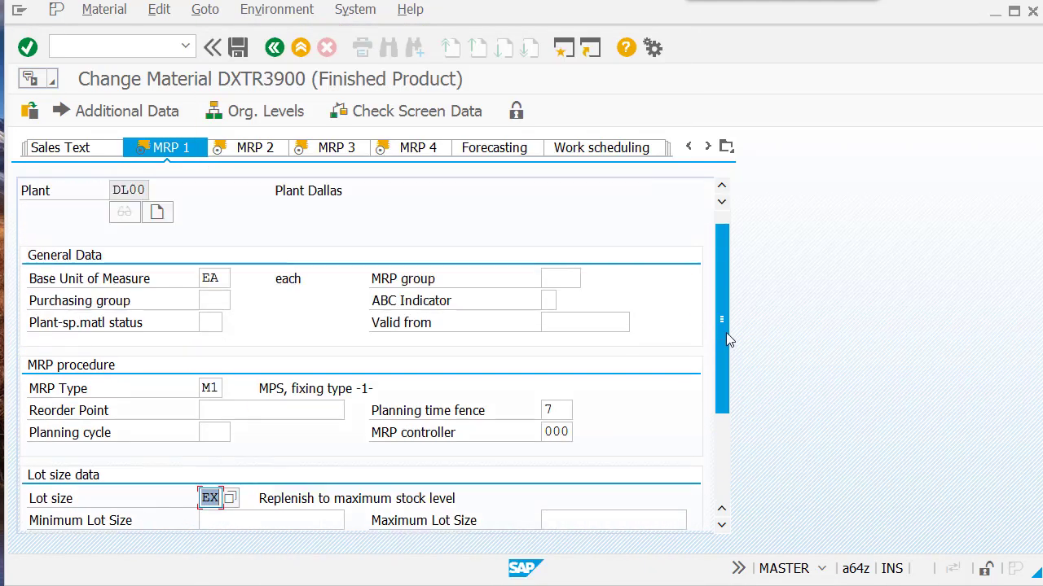
click(238, 47)
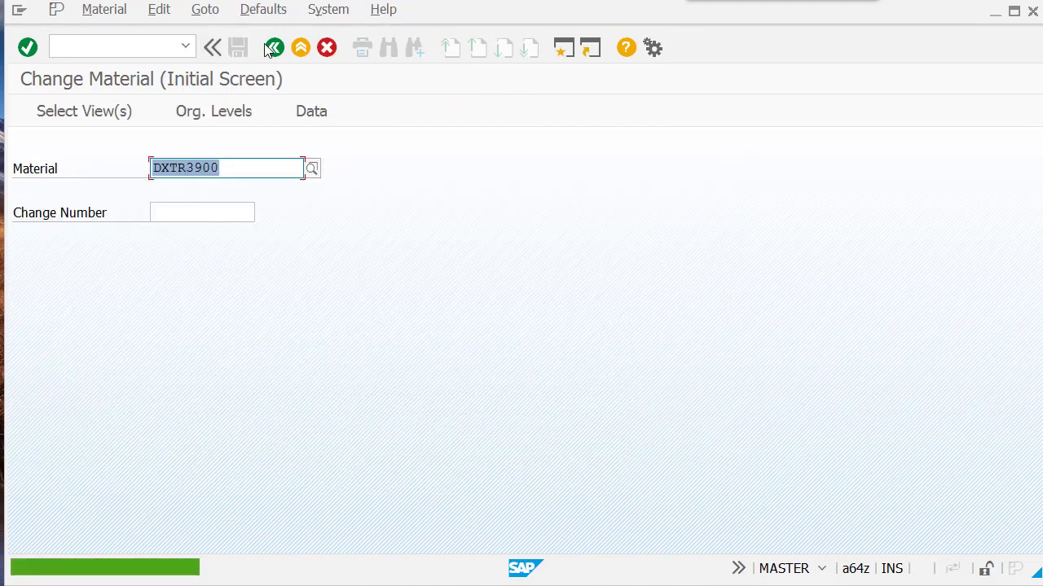
click(275, 47)
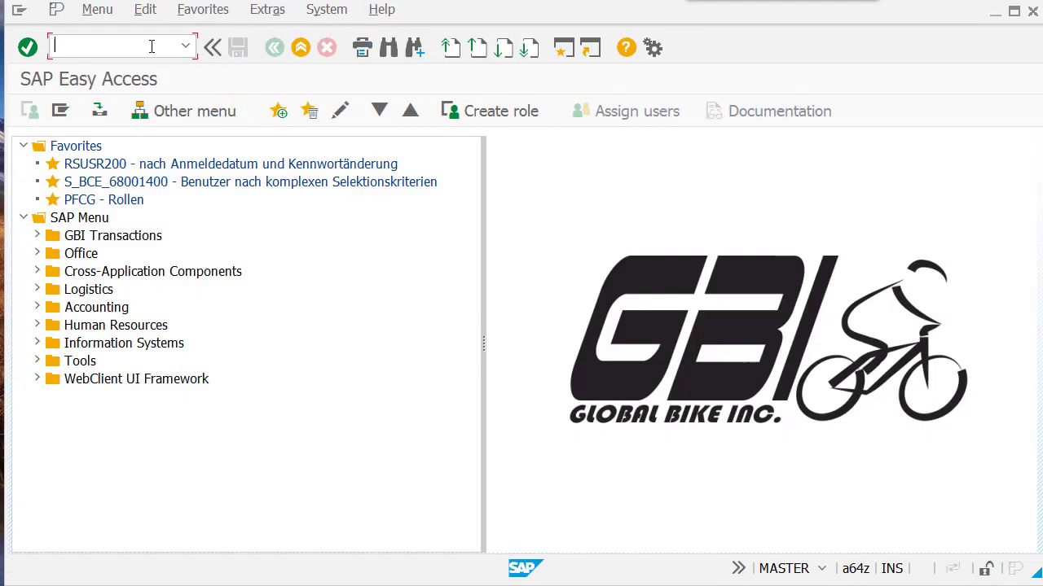
- Run single-item, multi-level planning with transaction MD41 for material DXTR3900 in plant DL00 using processing key NETCH, and leave the planning transaction
text(md41)
key(Return)
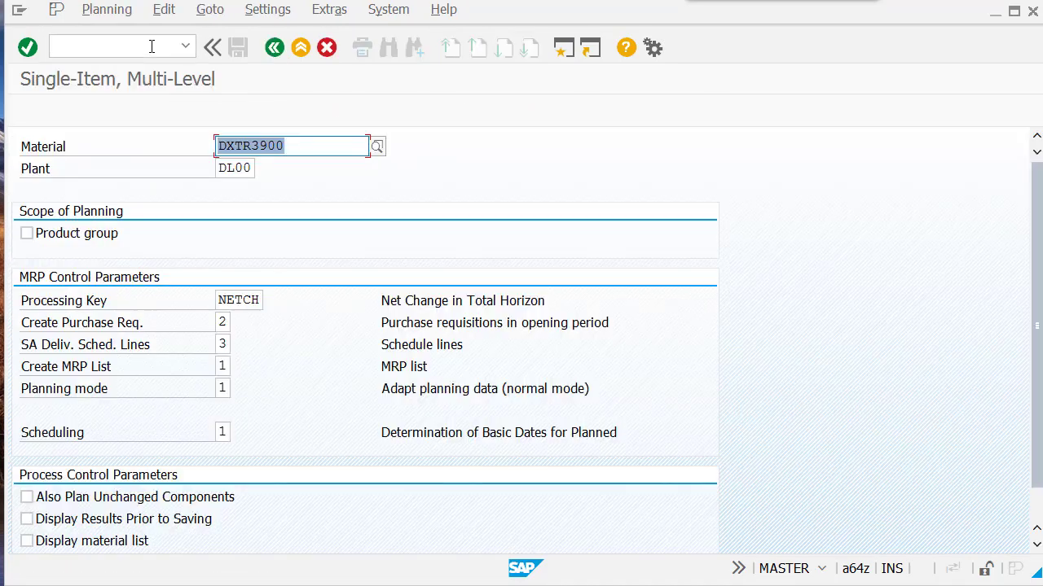
key(Return)
key(Return)
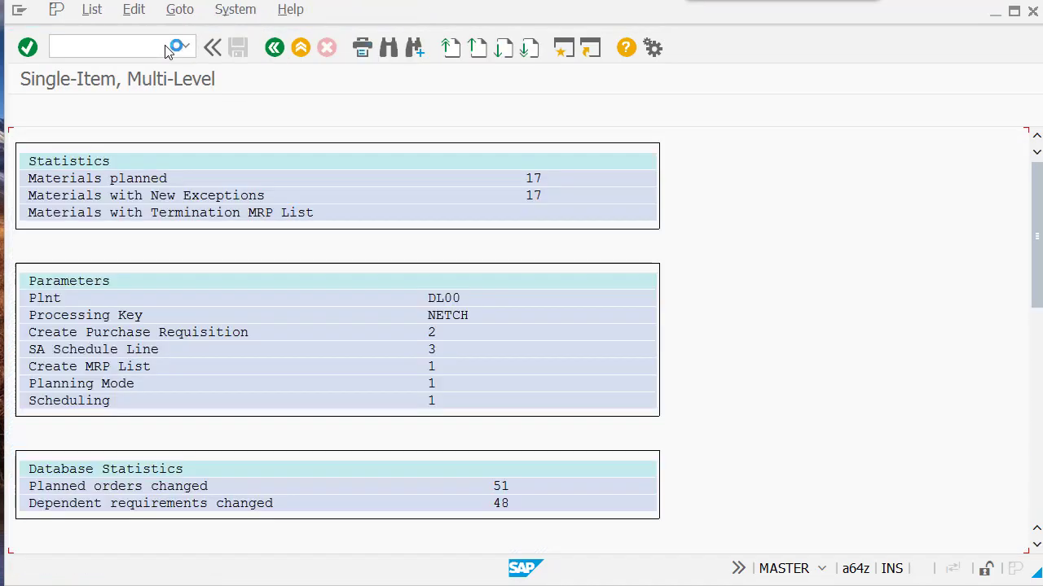
click(275, 47)
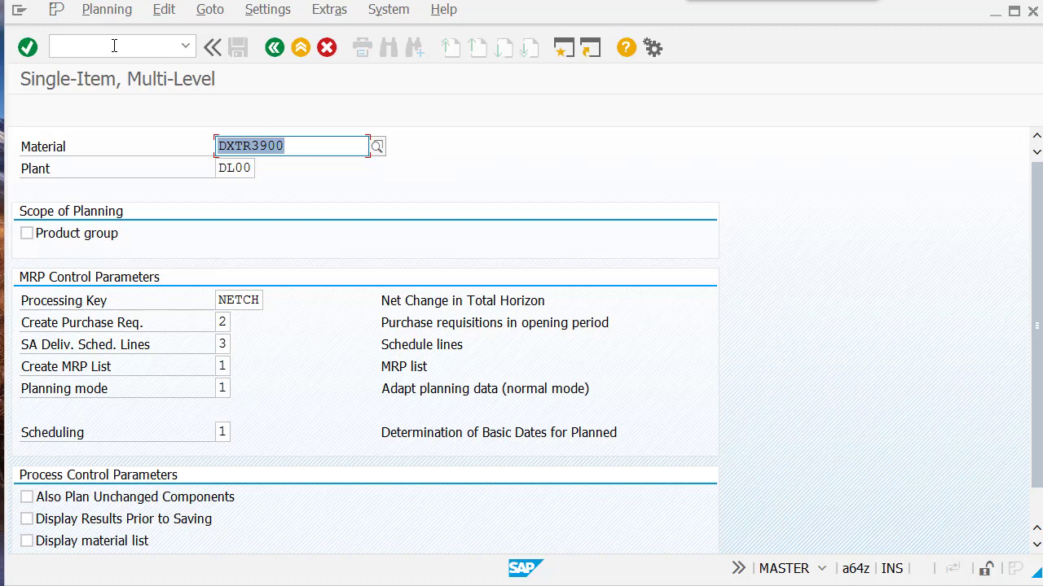
click(274, 48)
- Display the stock/requirements list with transaction MD04 for DXTR3900 in plant DL00 and compare the planned order quantities with the independent requirements
text(md04)
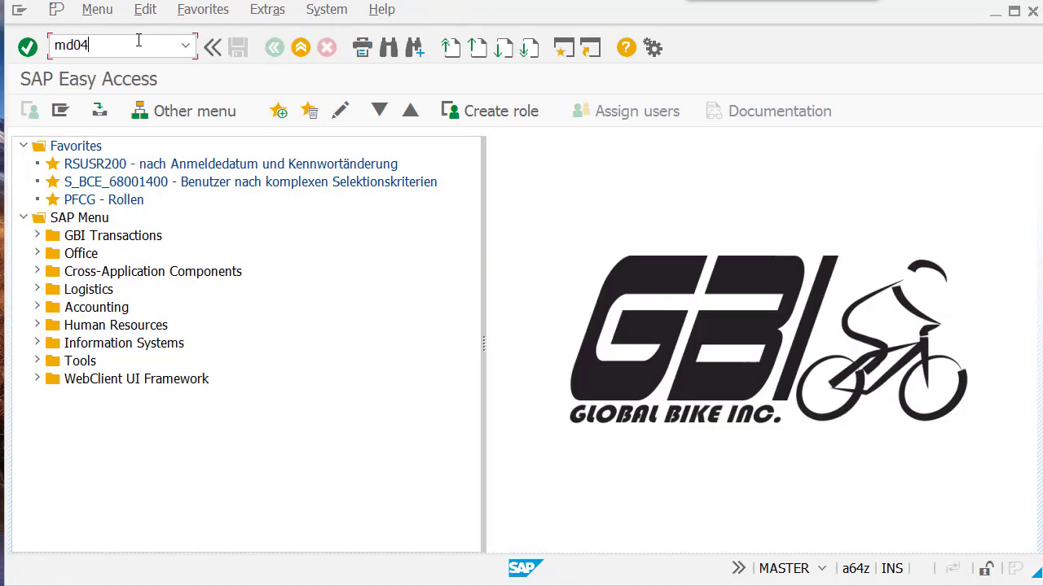
key(Return)
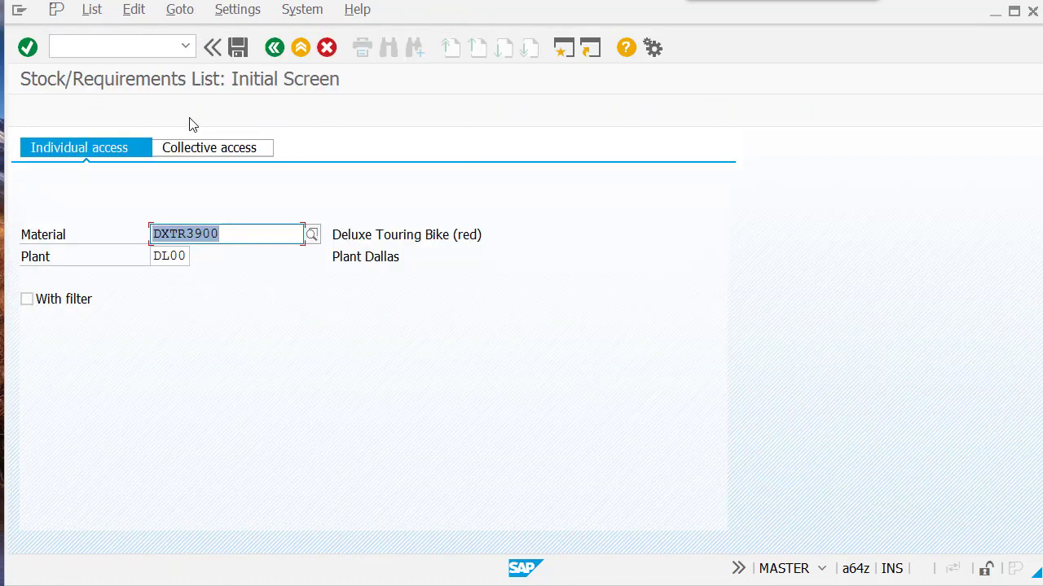
key(Return)
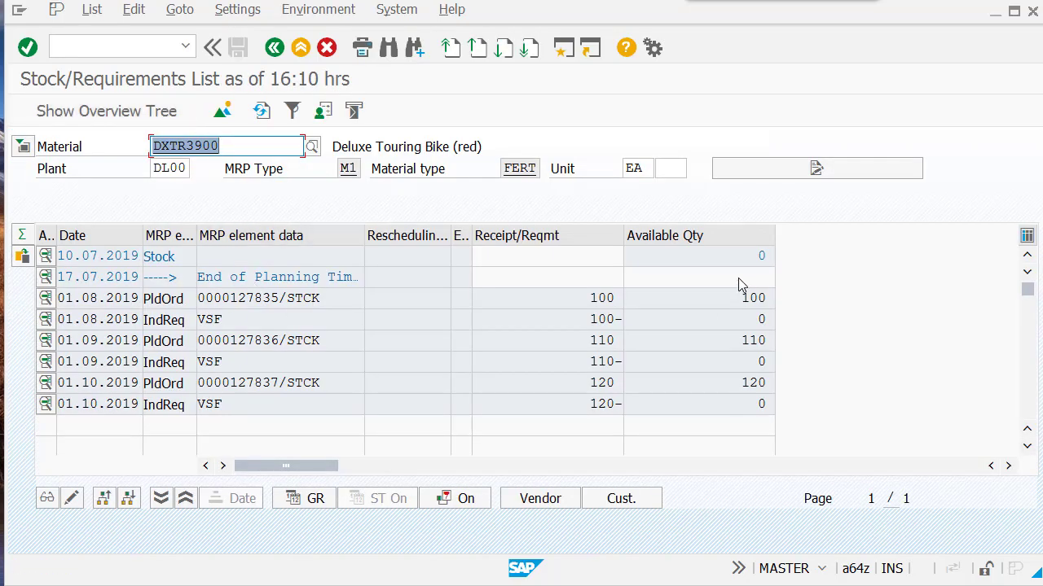
click(609, 319)
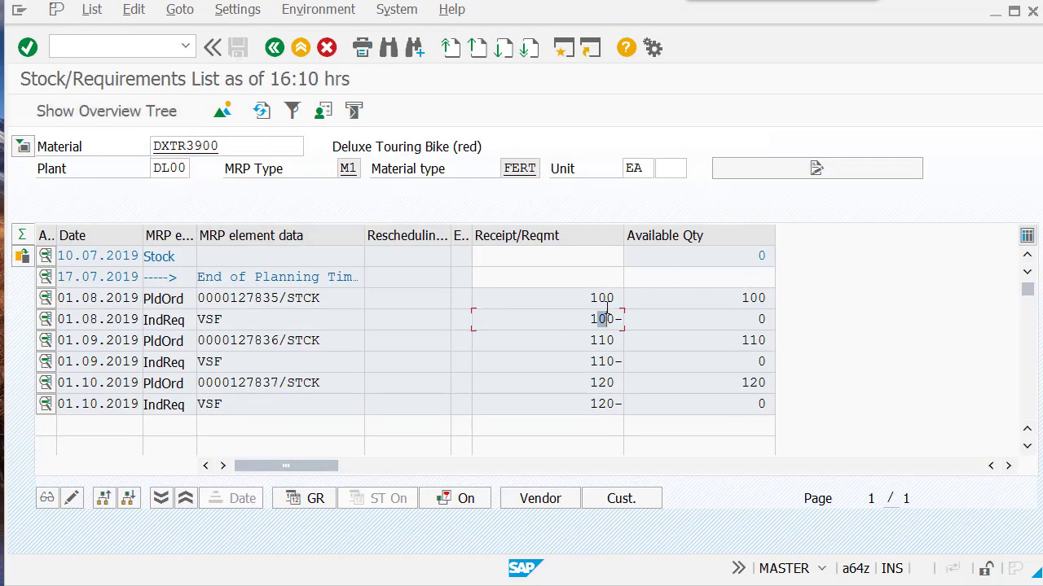
click(602, 298)
click(273, 47)
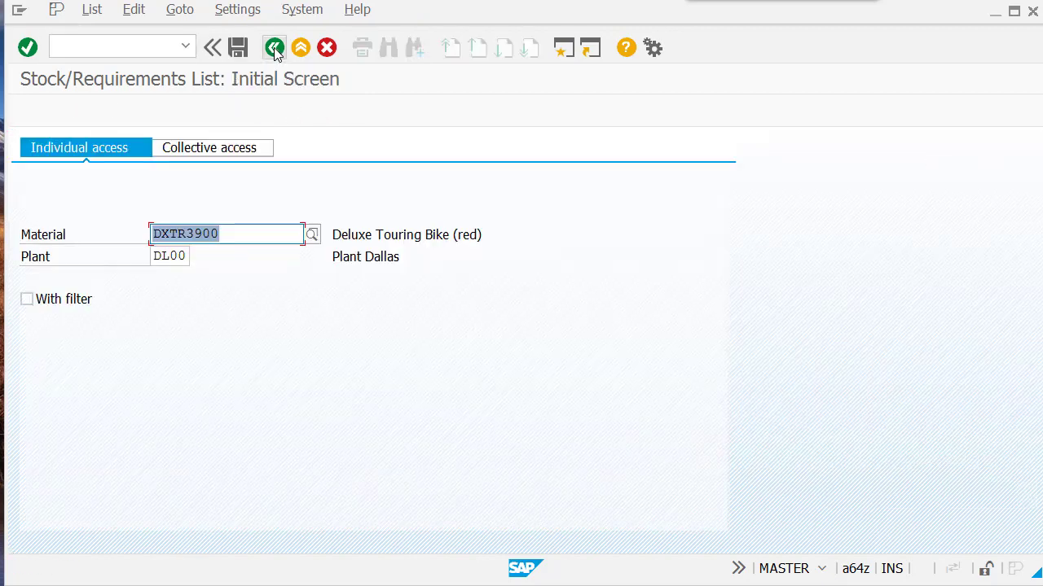
click(273, 48)
- Start a sales order with transaction VA01, using order type OR, sales organization UE00, distribution channel WH and division BI
text(va01)
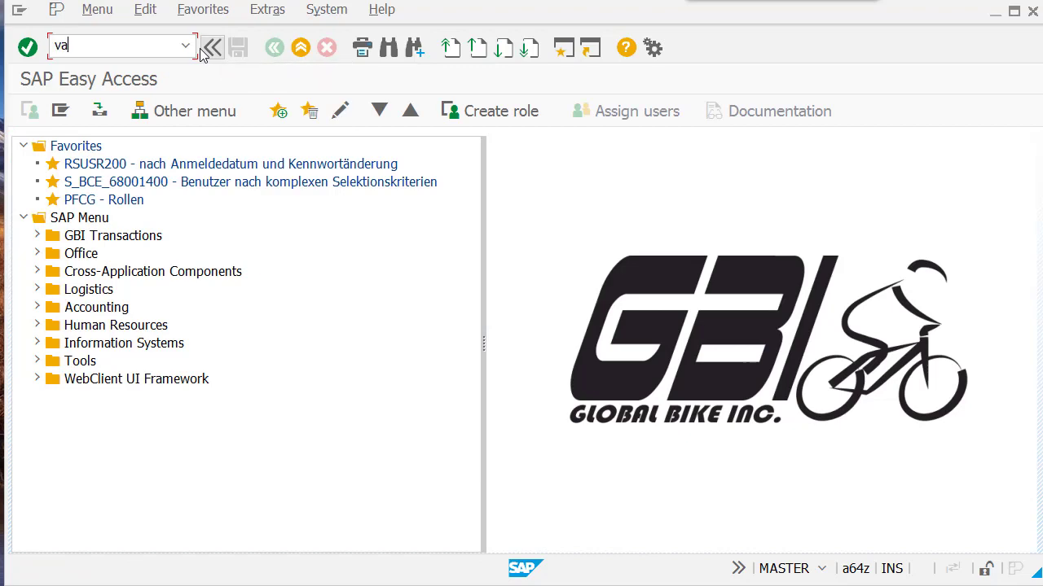
key(BackSpace)
key(BackSpace)
key(BackSpace)
text(a01)
key(Return)
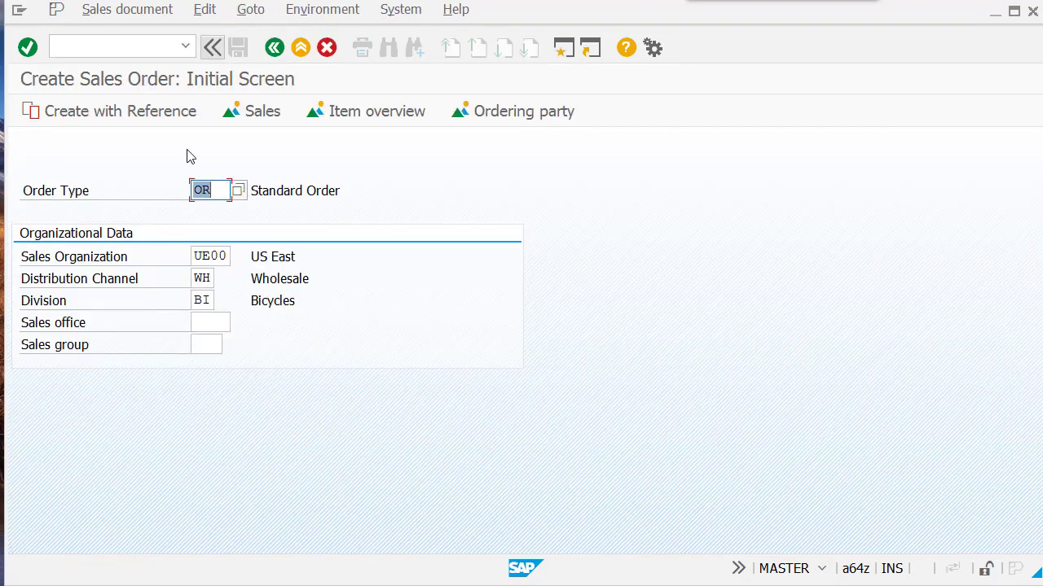
click(217, 190)
key(Return)
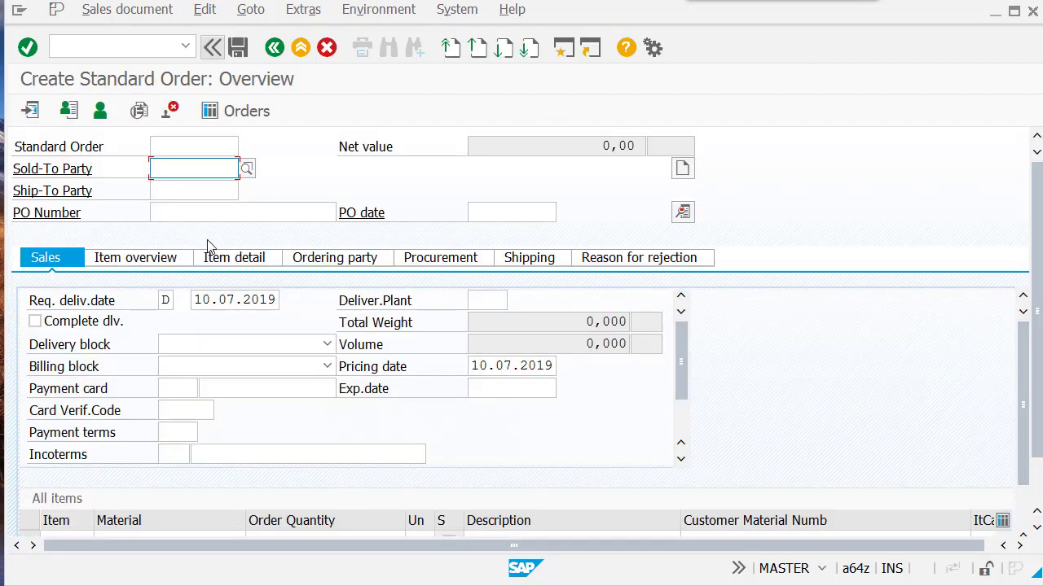
- Enter the sold-to party's customer number and the purchase order number in the order header
text(25)
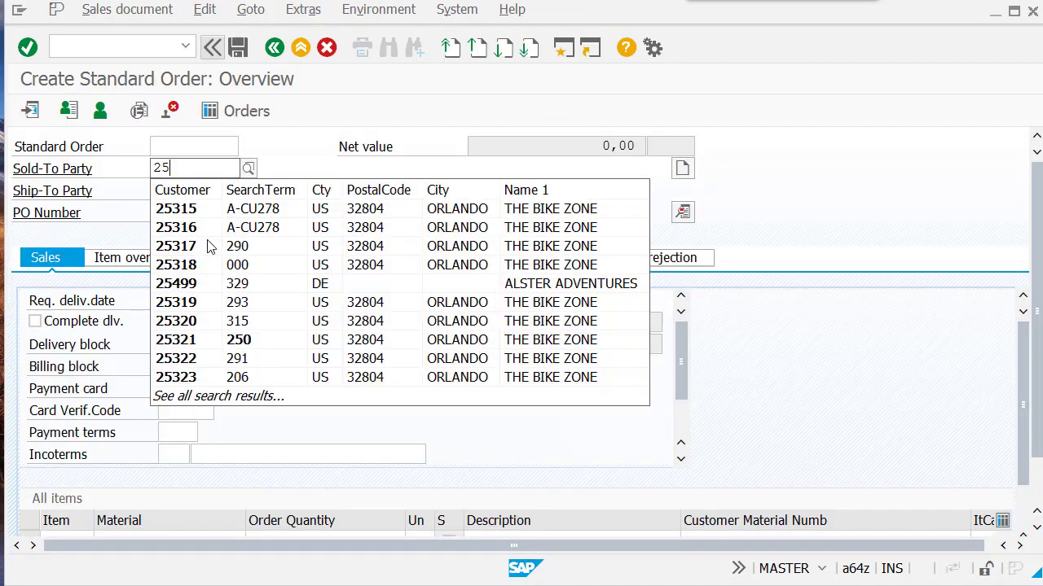
text(465)
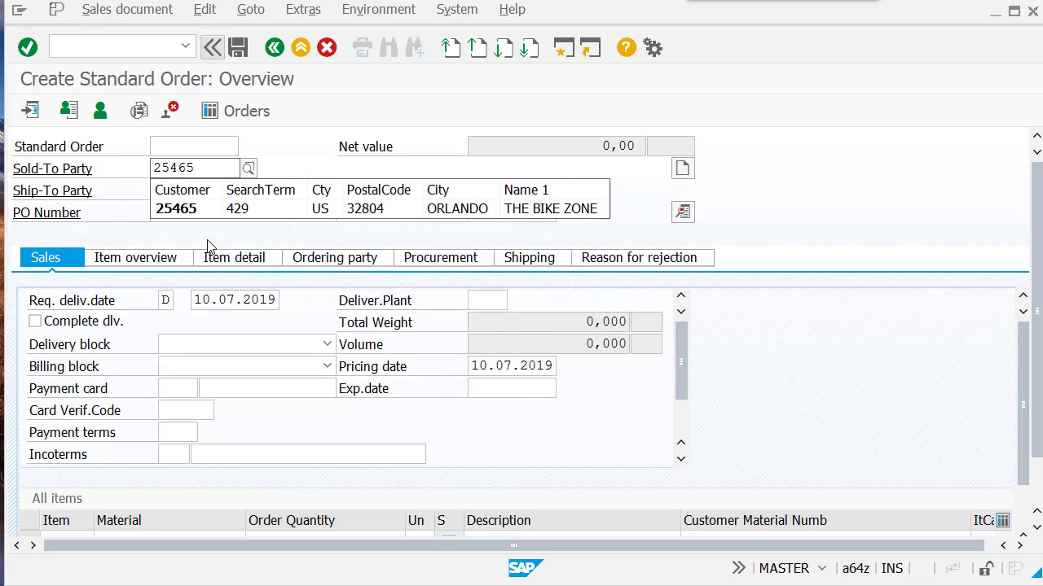
key(Return)
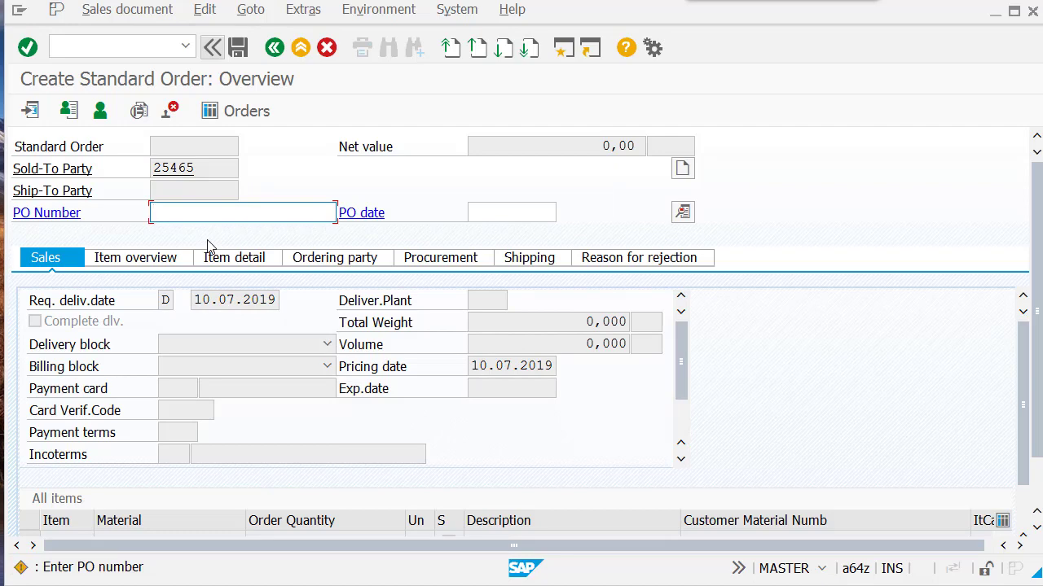
text(999)
key(Return)
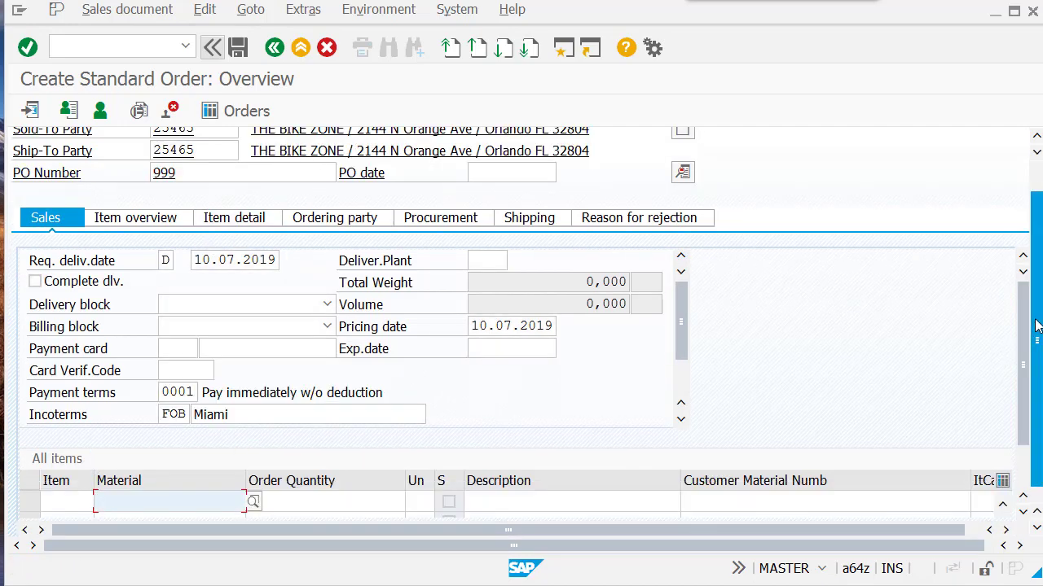
- Add material DXTR3900 with an order quantity of 1 as the first item of the sales order
scroll(1036, 325, up, 2)
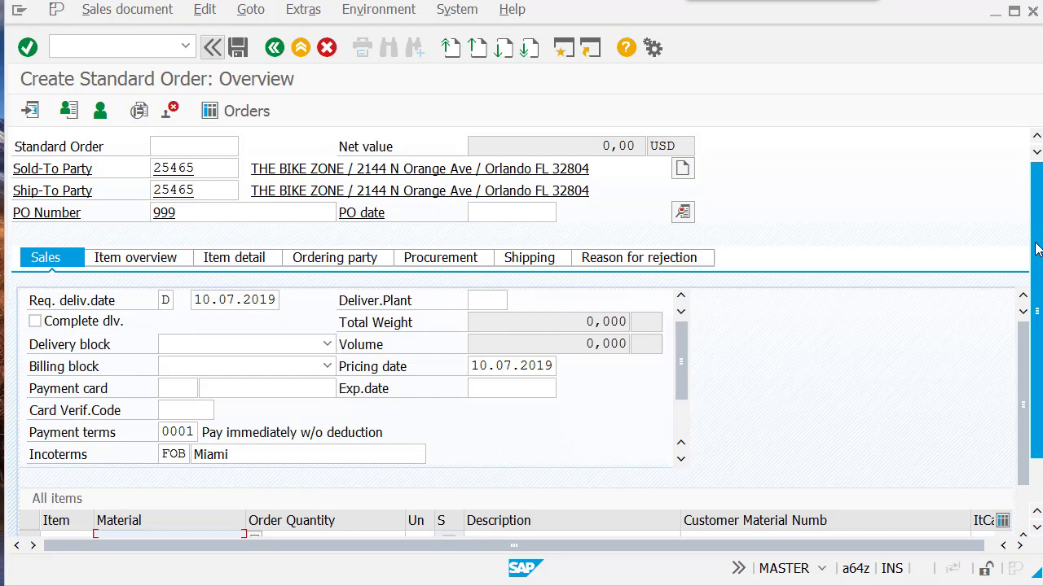
scroll(1036, 250, down, 3)
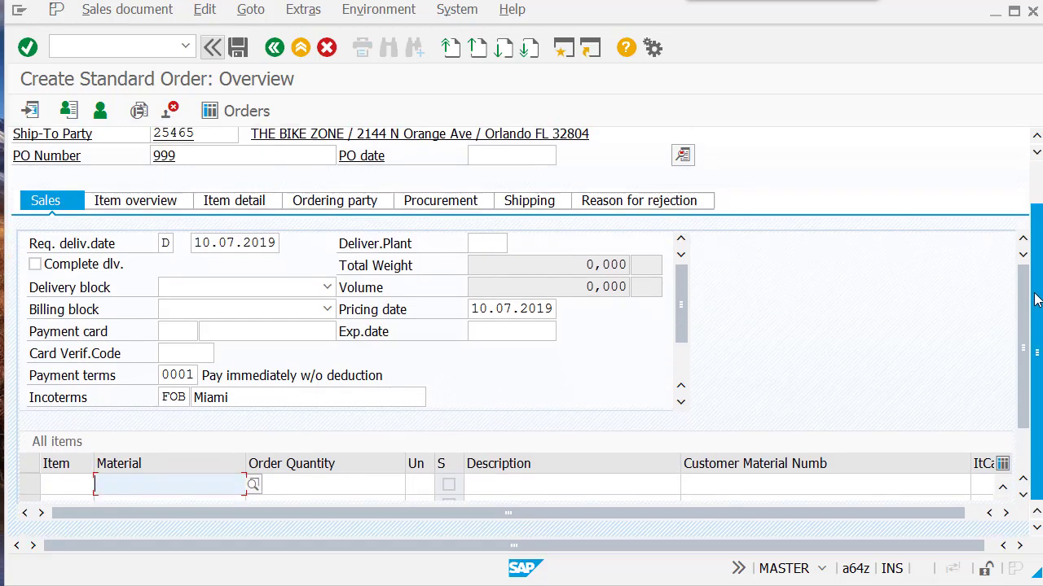
text(DXTR3900)
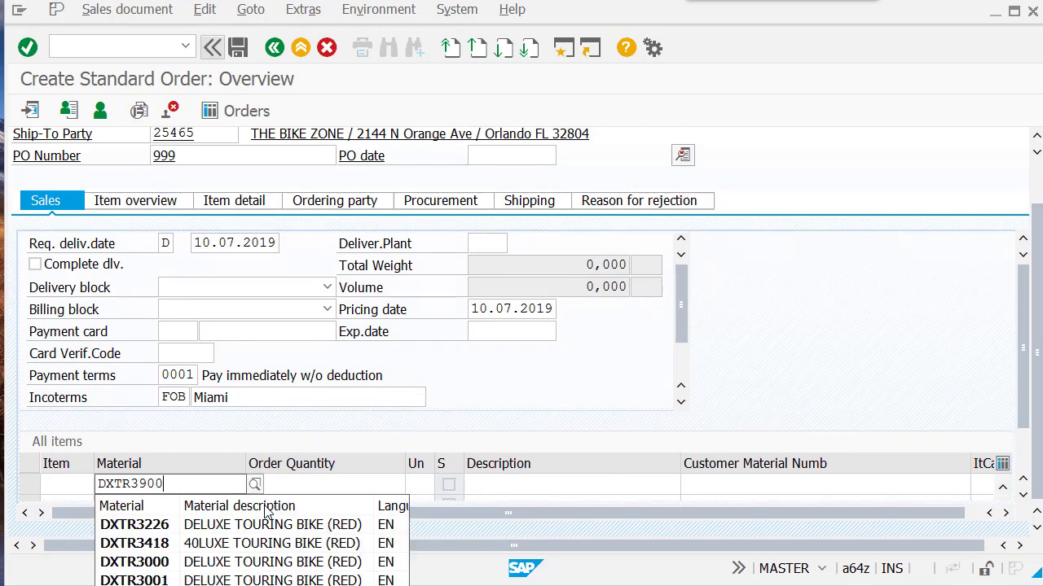
key(Tab)
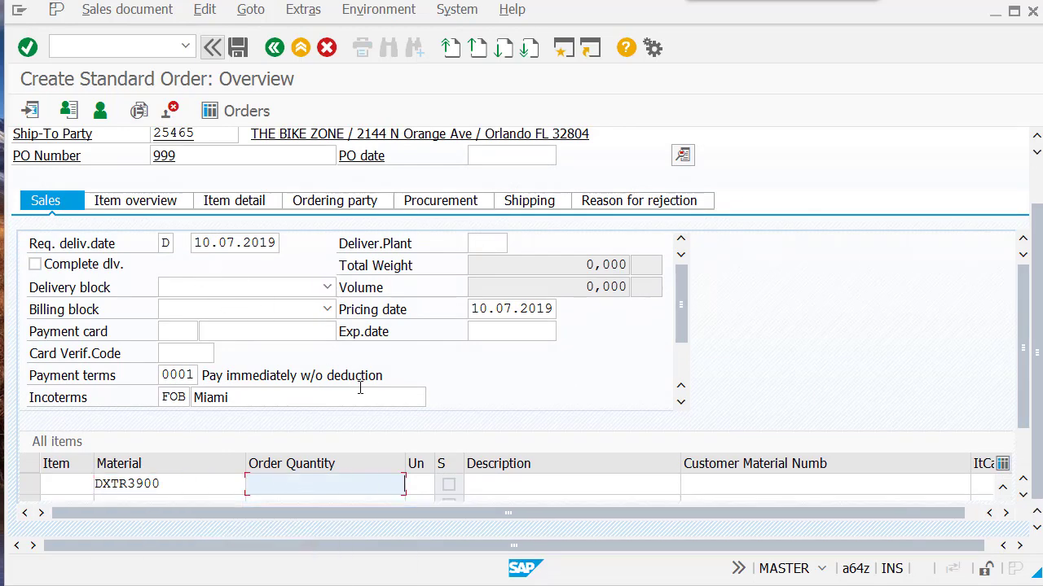
text(1)
- Set the requested delivery date to 10.09.2019 and confirm the order entries, acknowledging the billing date notice
click(244, 242)
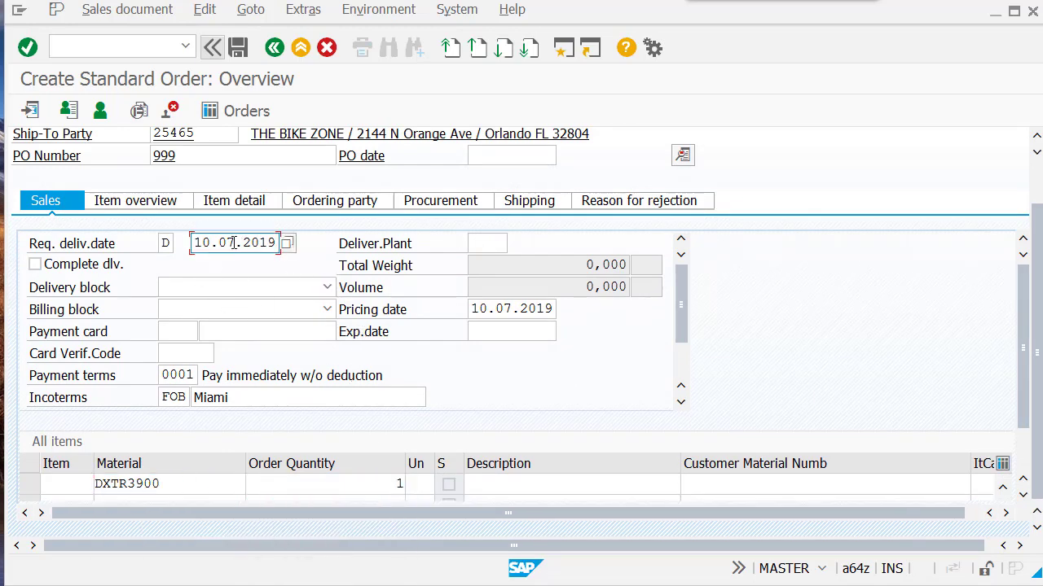
key(BackSpace)
text(9)
click(351, 480)
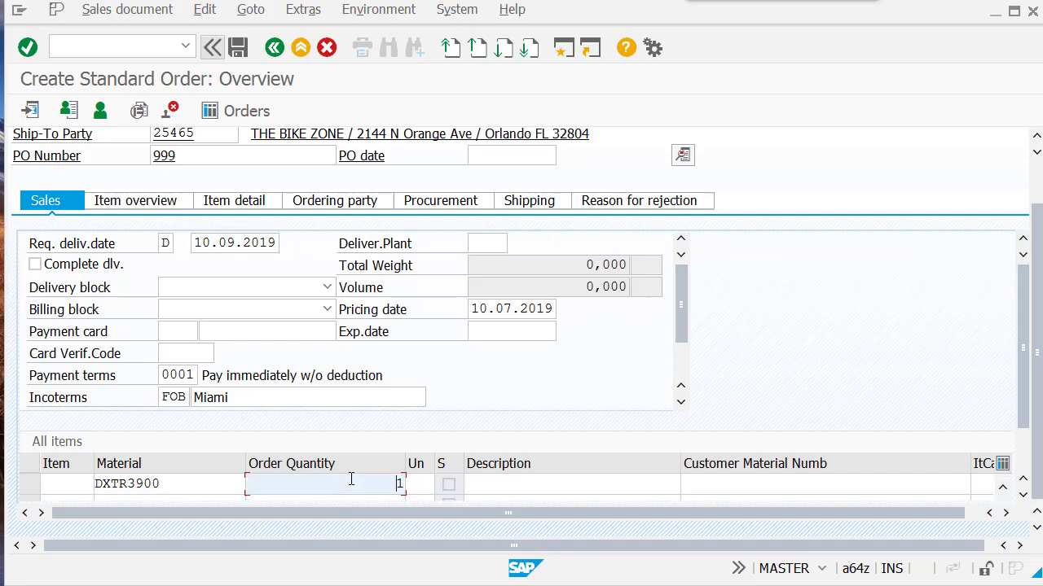
key(Return)
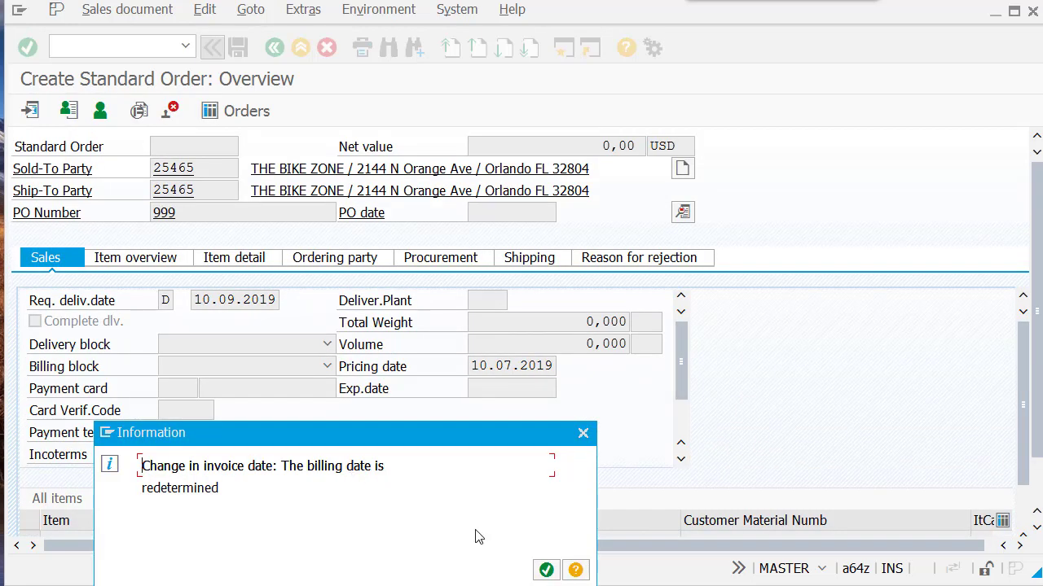
click(546, 571)
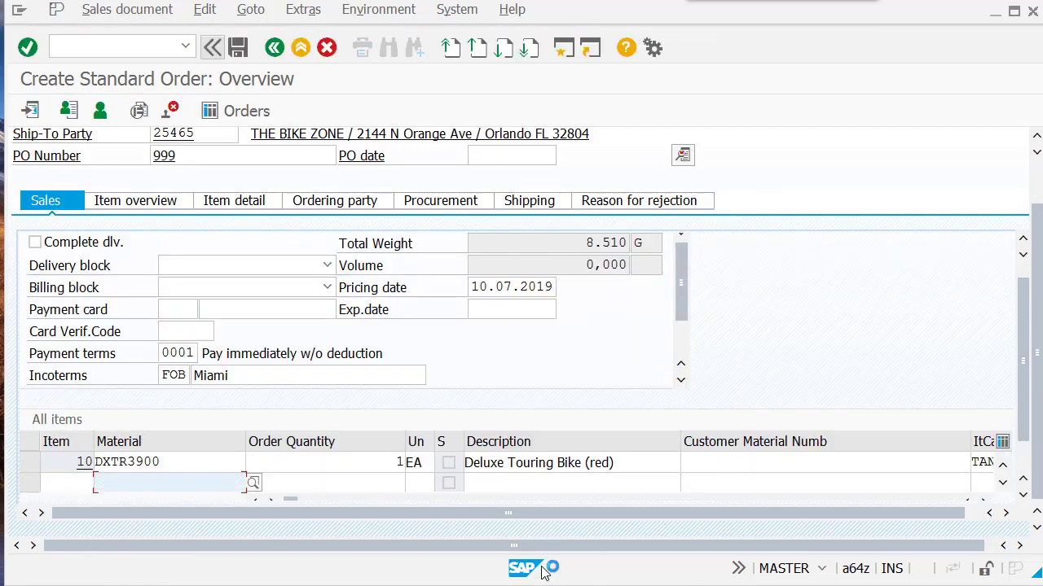
click(1005, 513)
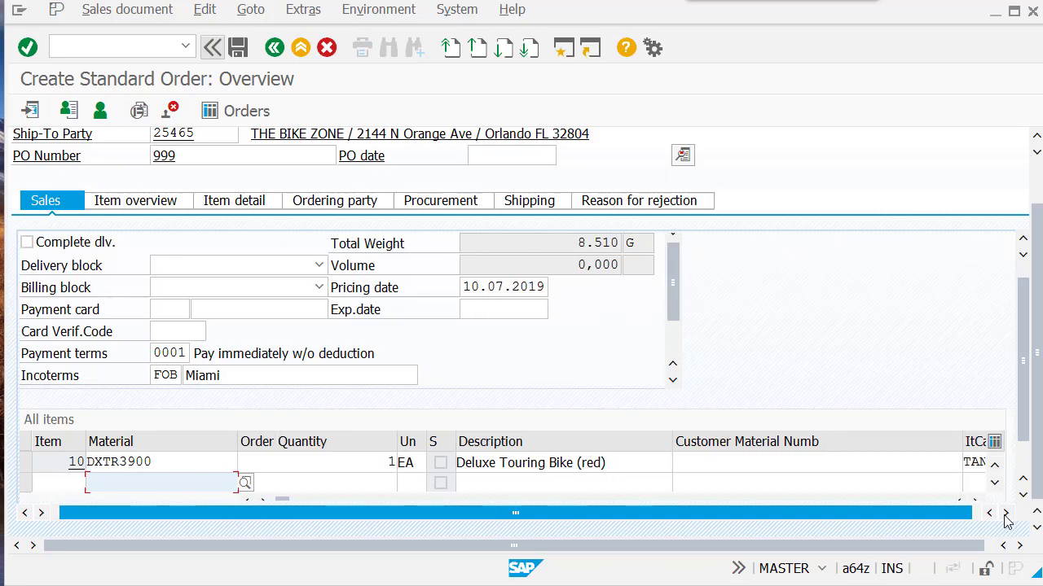
click(1005, 513)
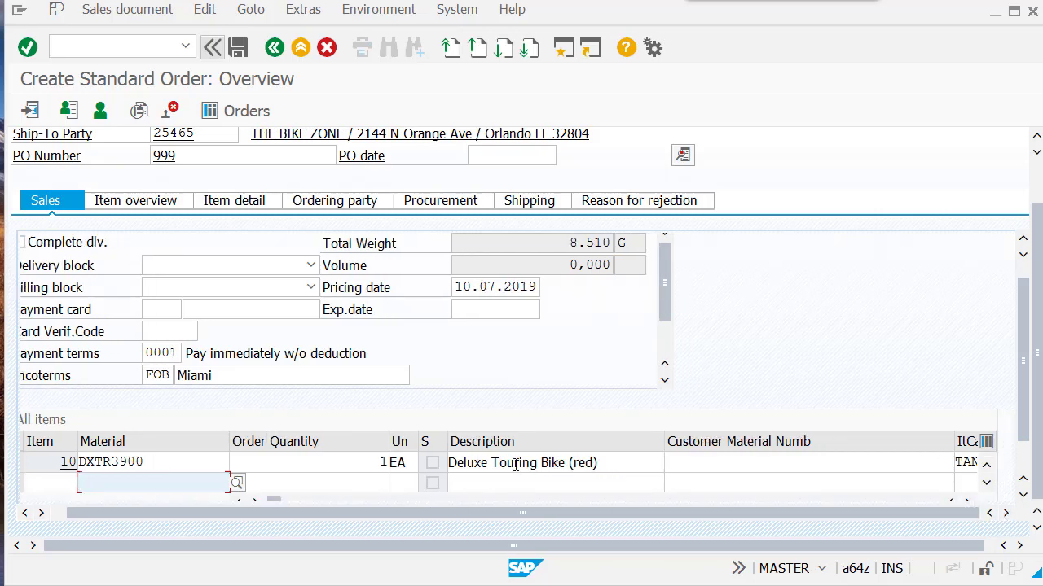
- Open the item data of the DXTR3900 item and check its first delivery date and schedule lines
double_click(124, 462)
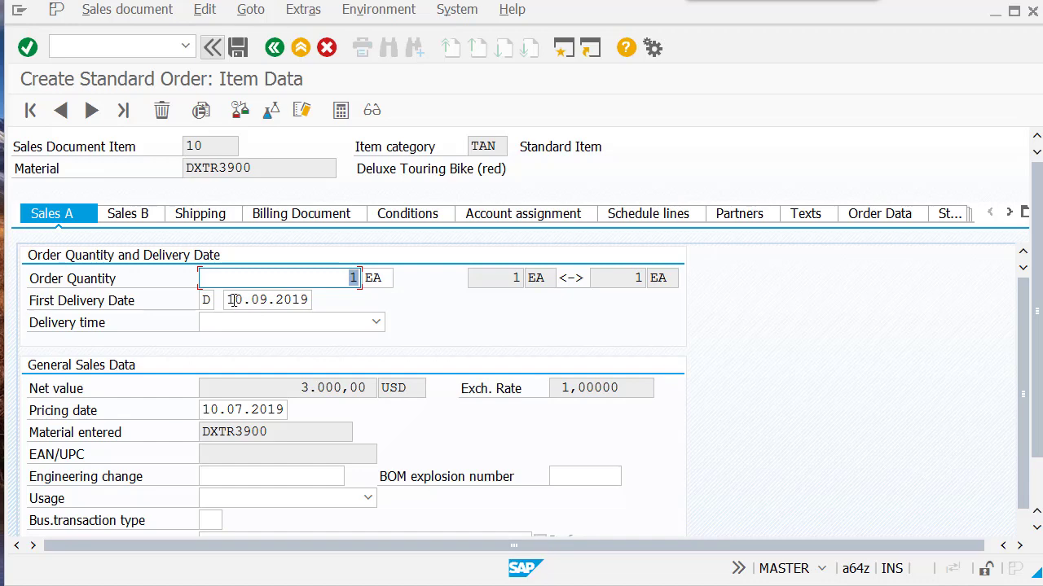
drag(228, 300, 290, 300)
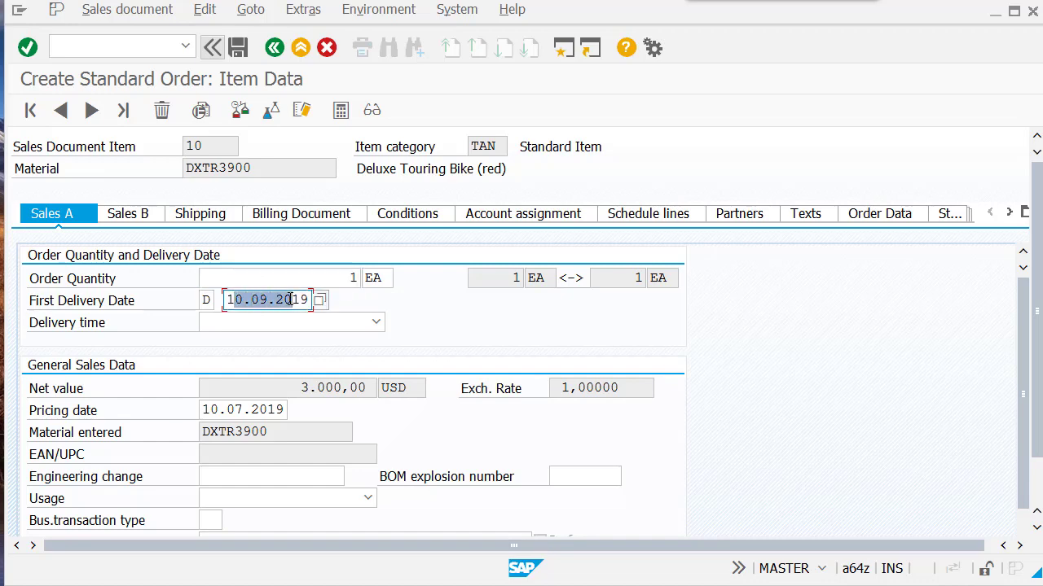
click(628, 215)
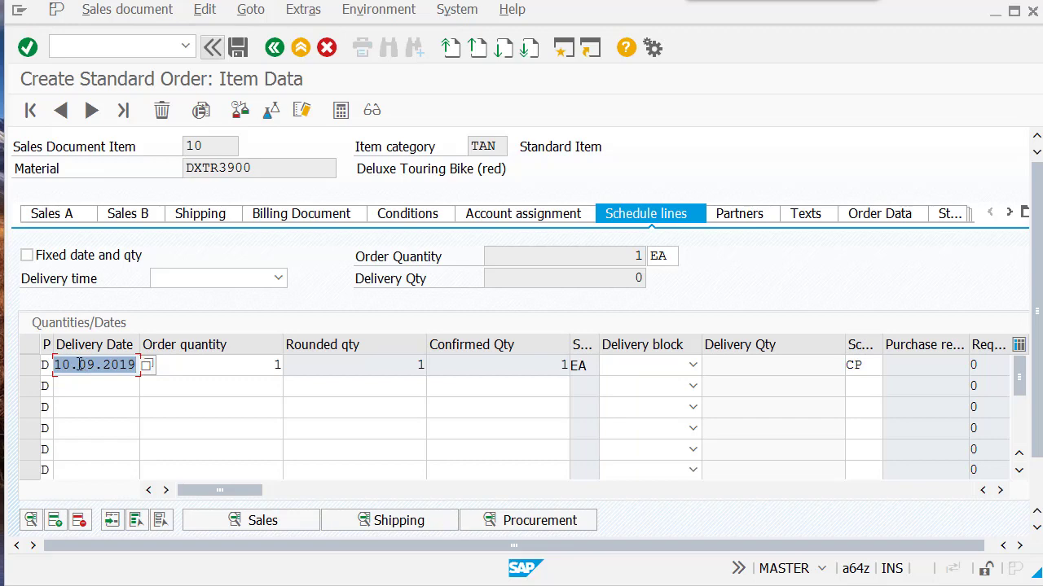
- Set both the delivering plant and the shipping point to DL00 in the item's shipping data
click(203, 218)
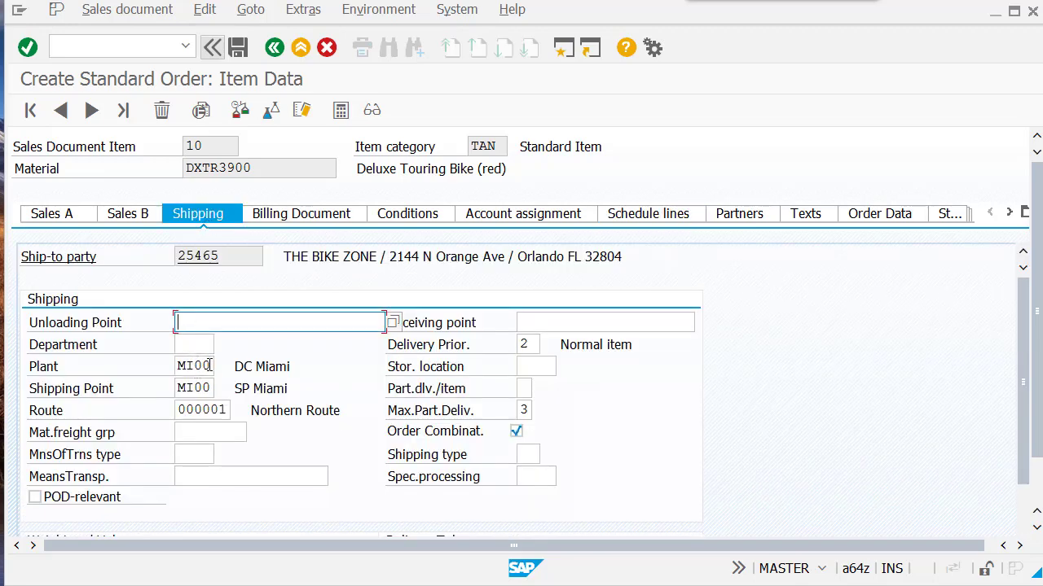
drag(209, 366, 169, 363)
text(D)
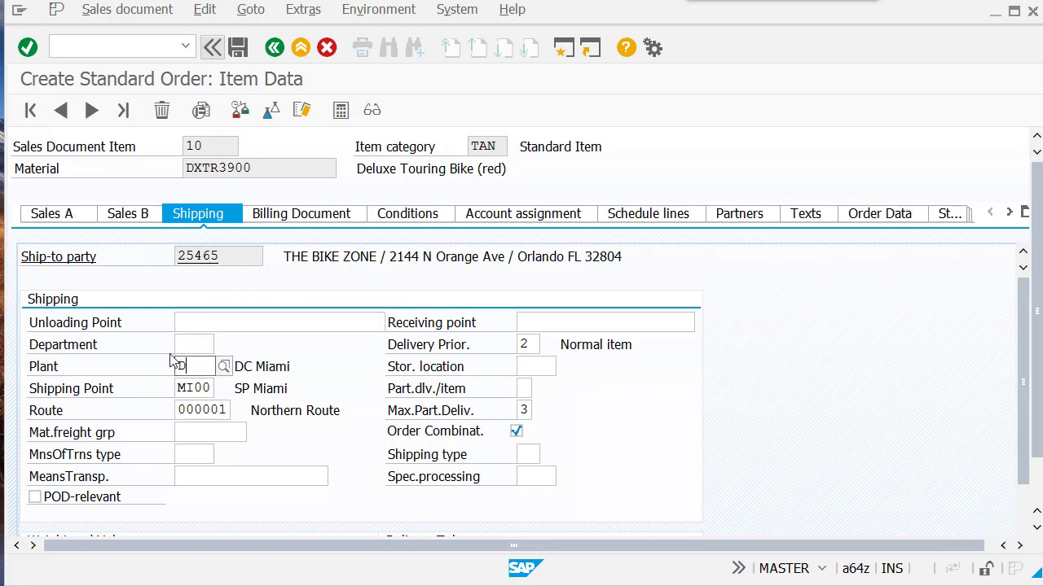
text(L00)
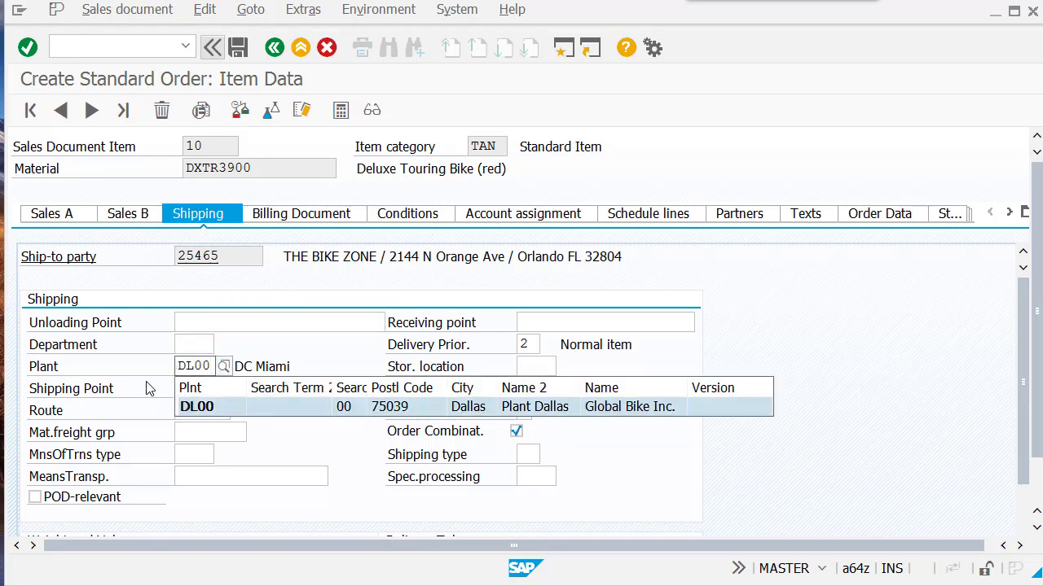
key(Return)
drag(176, 389, 220, 388)
text(D)
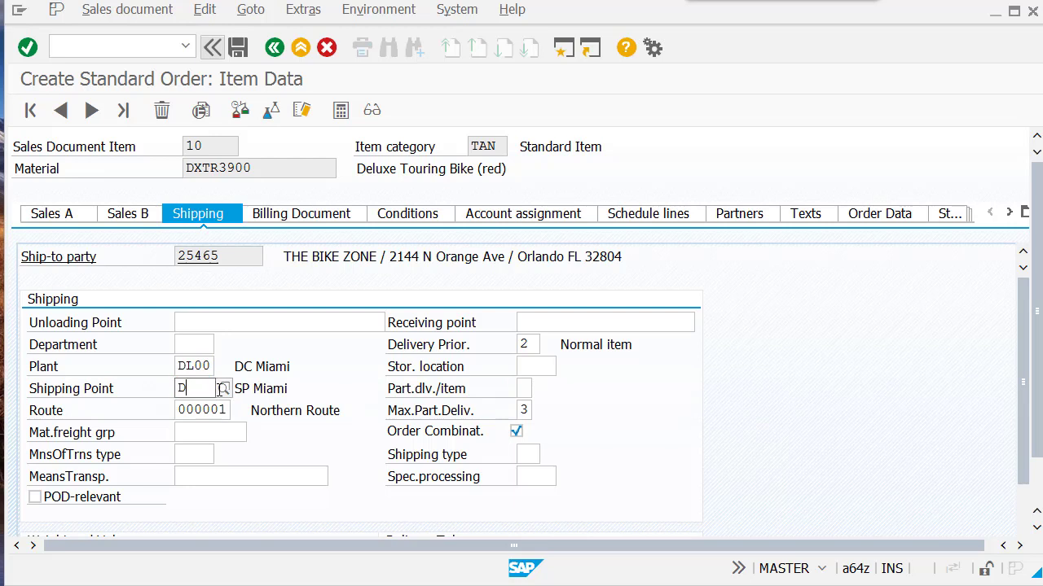
text(L00)
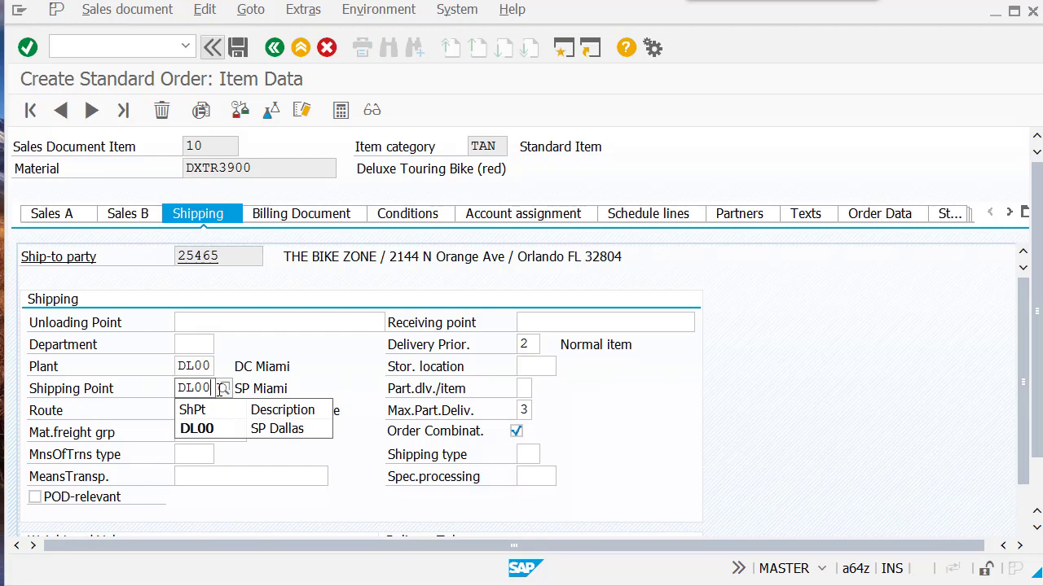
click(196, 364)
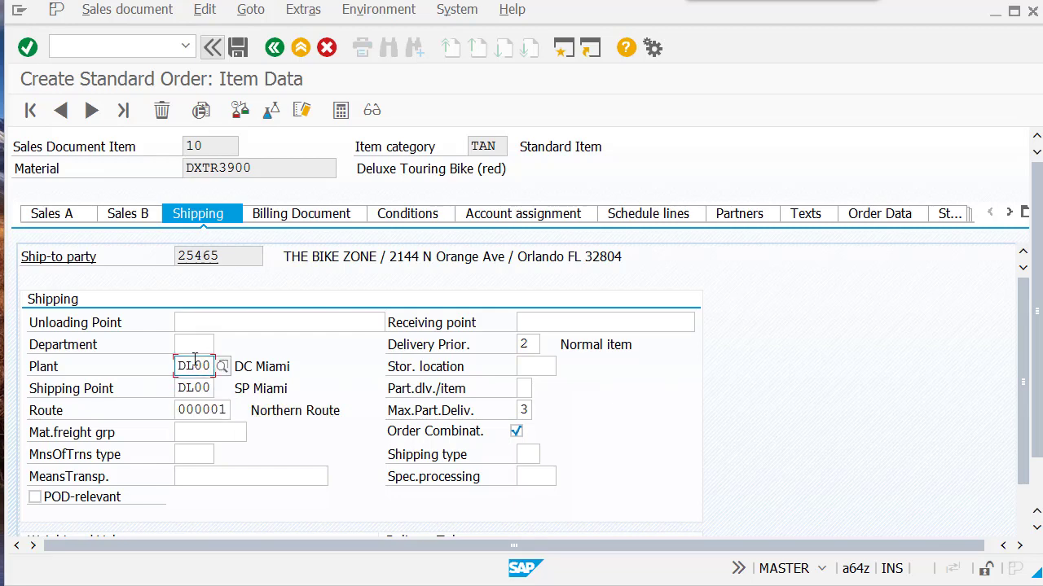
- Save the sales order without printing it and return to the SAP Easy Access screen
click(239, 47)
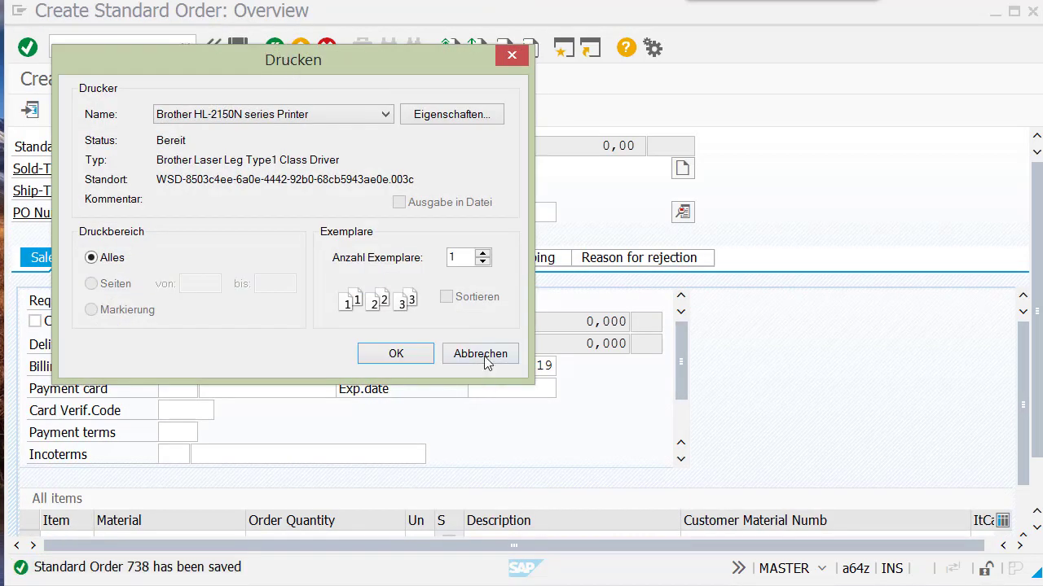
click(482, 355)
click(276, 48)
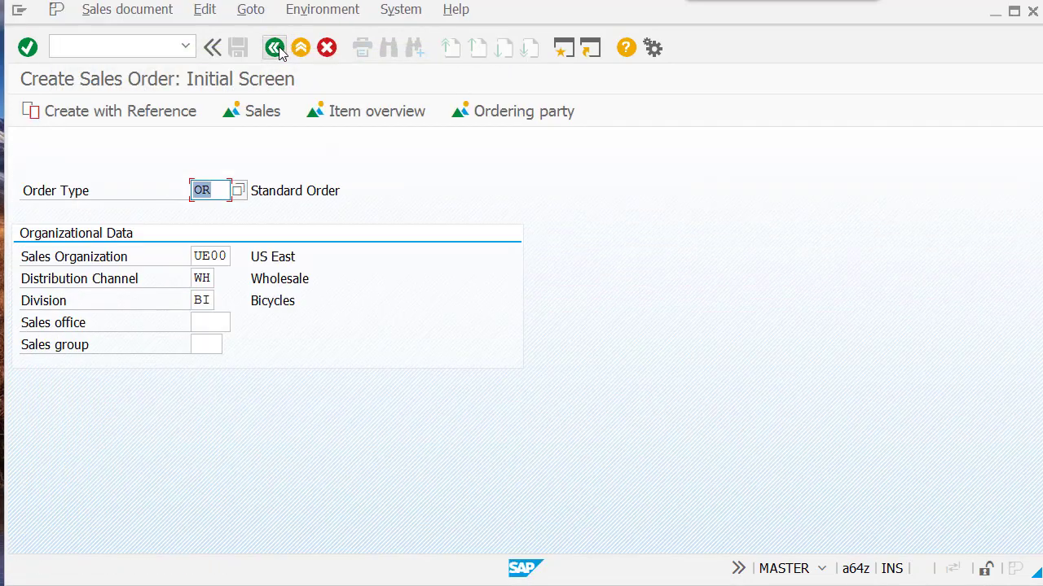
click(278, 48)
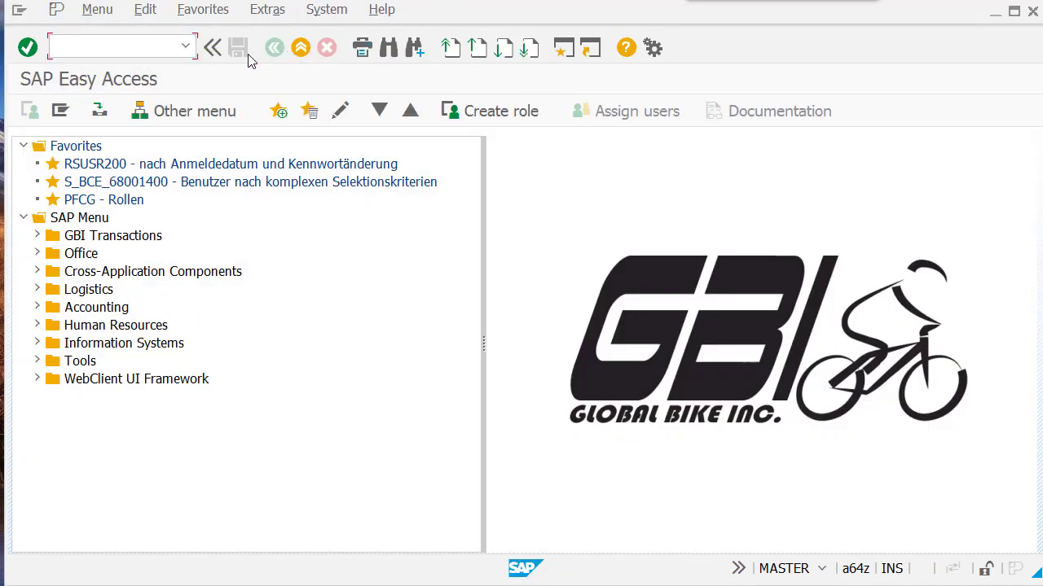
- Display the stock/requirements list for material DXTR3900 in plant DL00 with transaction MD04
text(M;D)
key(BackSpace)
key(BackSpace)
text(D04)
key(Return)
key(Return)
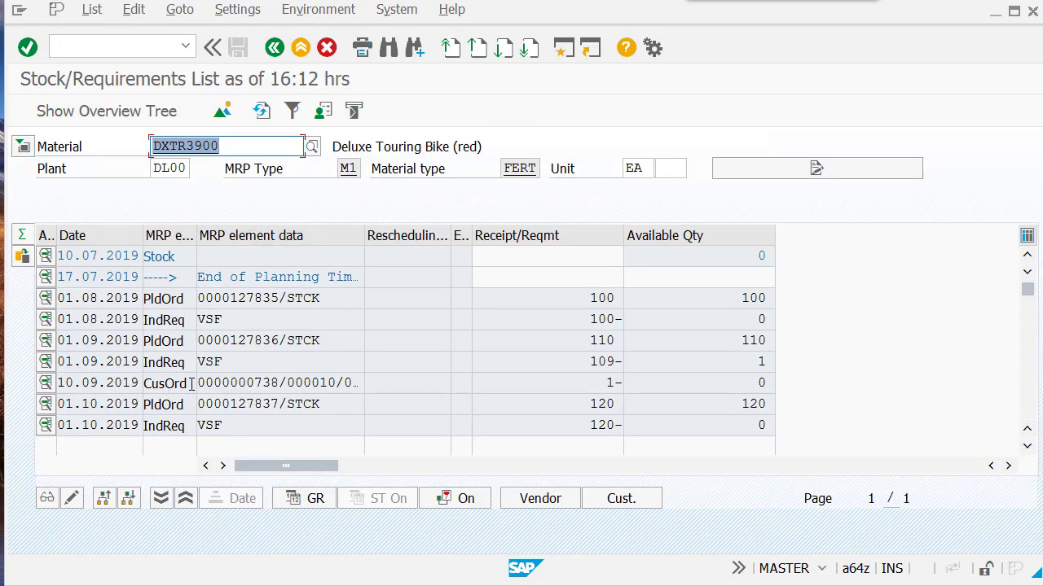
- Compare the customer order with September's planned order and independent requirement quantities, and return to SAP Easy Access
drag(246, 382, 330, 382)
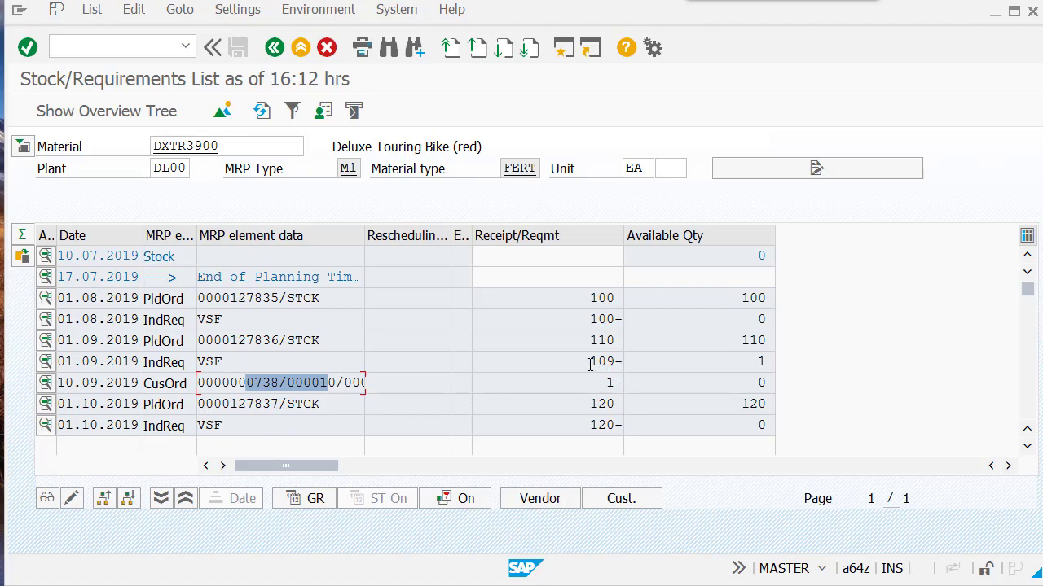
drag(588, 362, 619, 364)
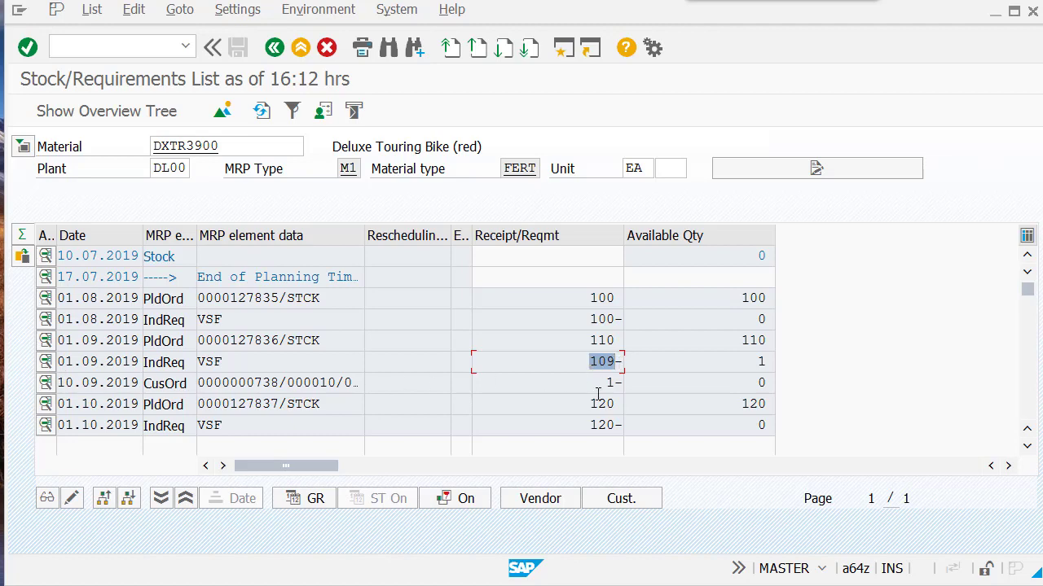
click(608, 366)
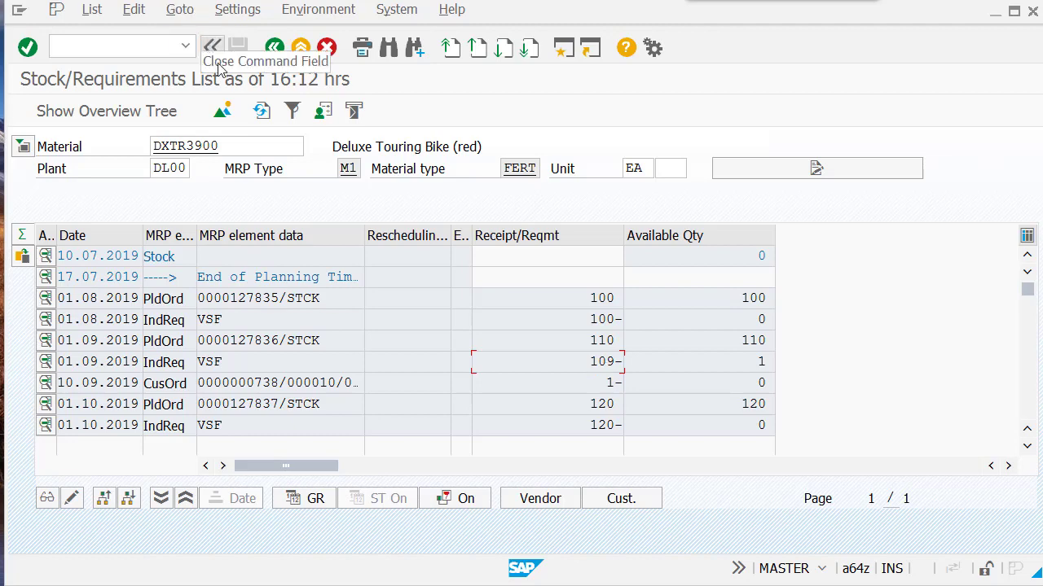
drag(588, 341, 613, 341)
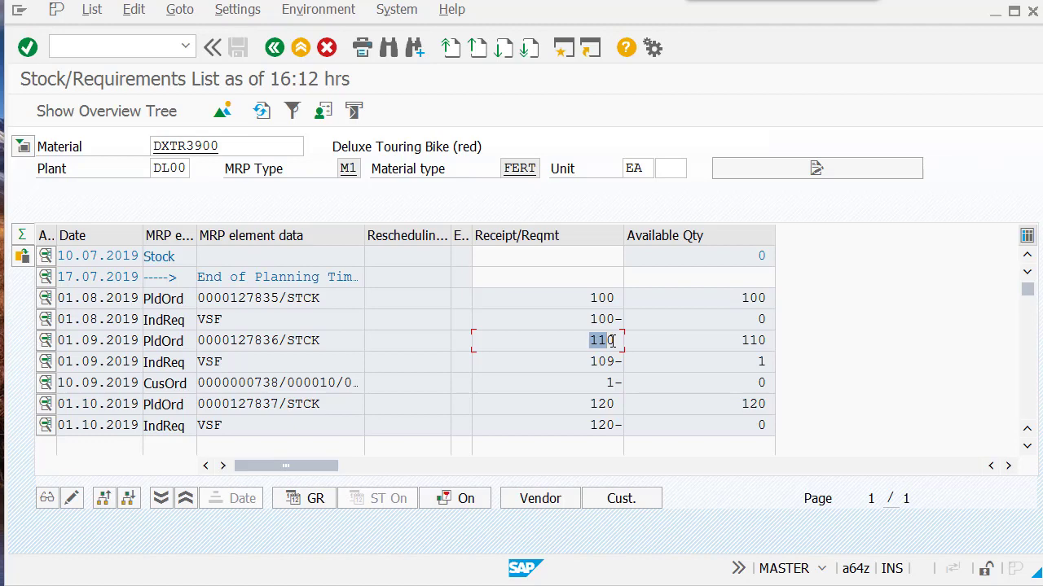
drag(589, 361, 619, 360)
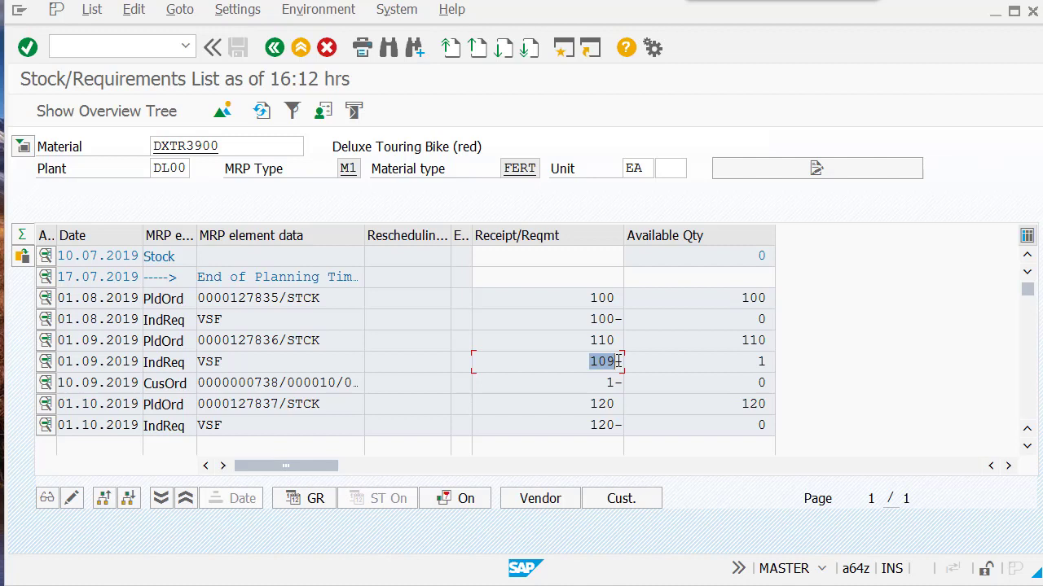
click(607, 383)
drag(590, 361, 617, 361)
click(160, 385)
drag(590, 362, 618, 361)
click(275, 48)
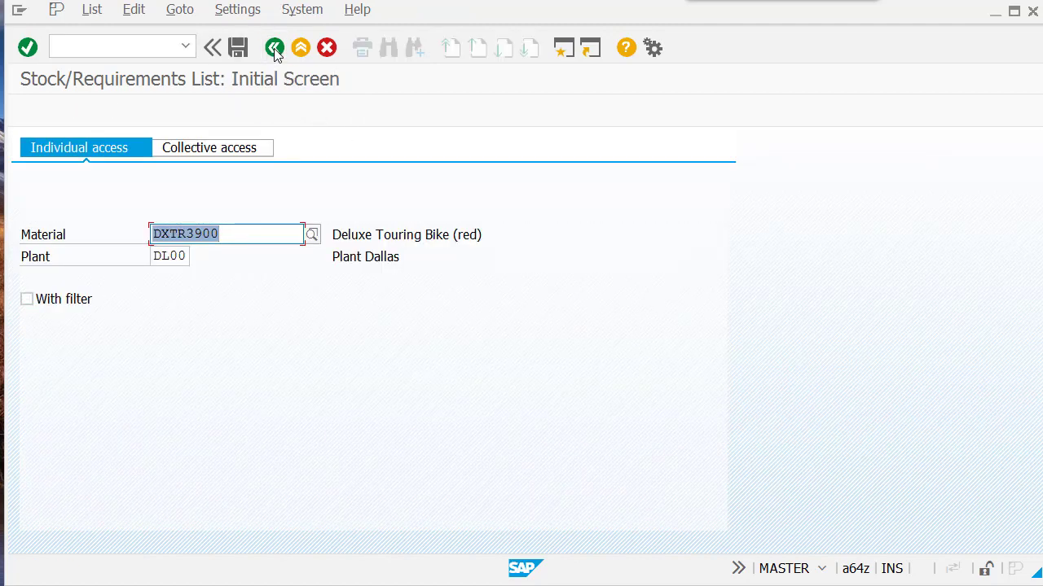
click(275, 48)
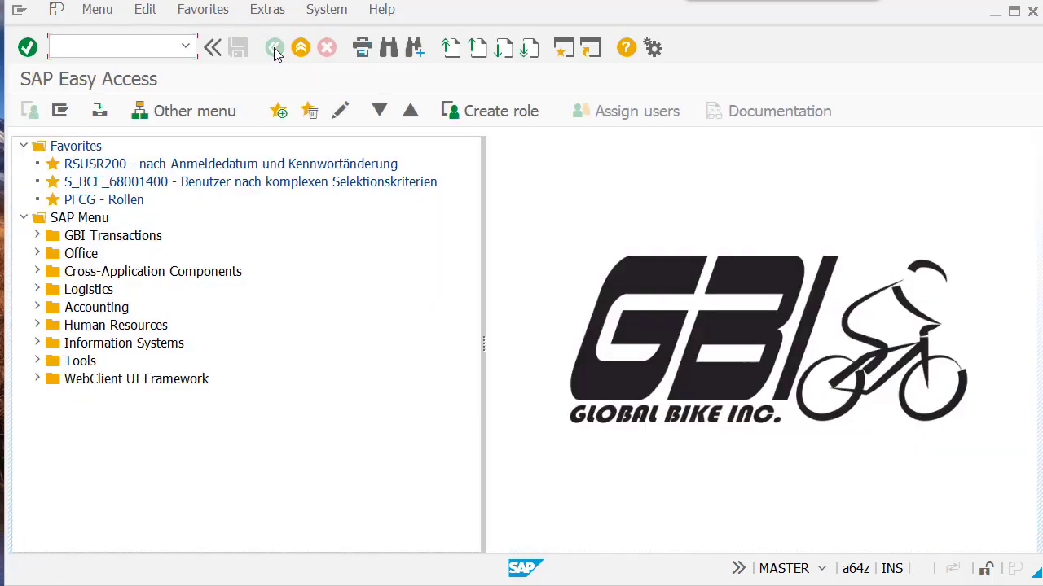
- Expand Production Planning under Logistics in the SAP menu tree, and collapse its MRP and MPS folders
click(38, 290)
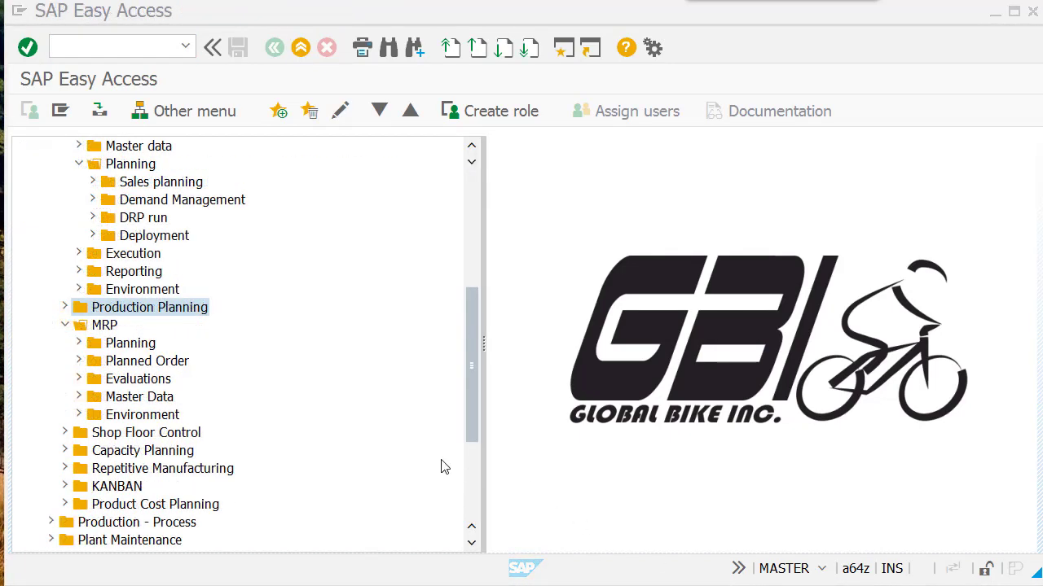
click(65, 325)
click(65, 307)
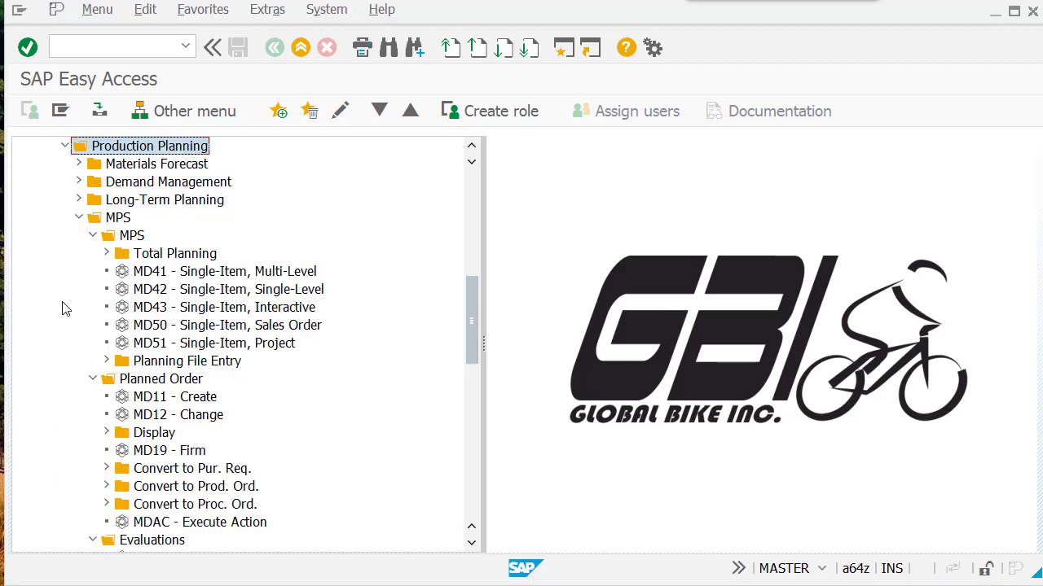
click(106, 253)
click(105, 253)
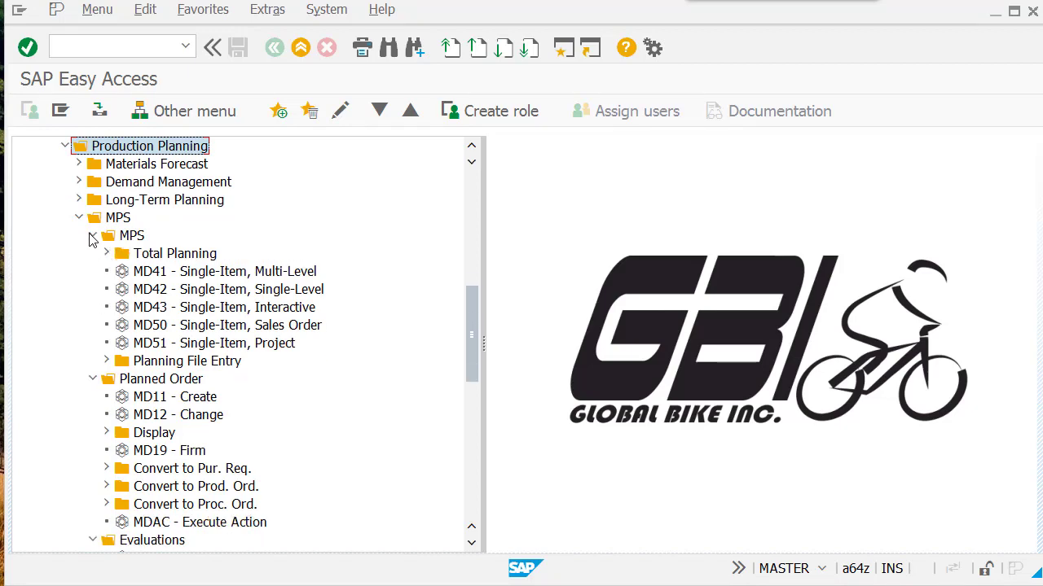
click(93, 236)
click(79, 217)
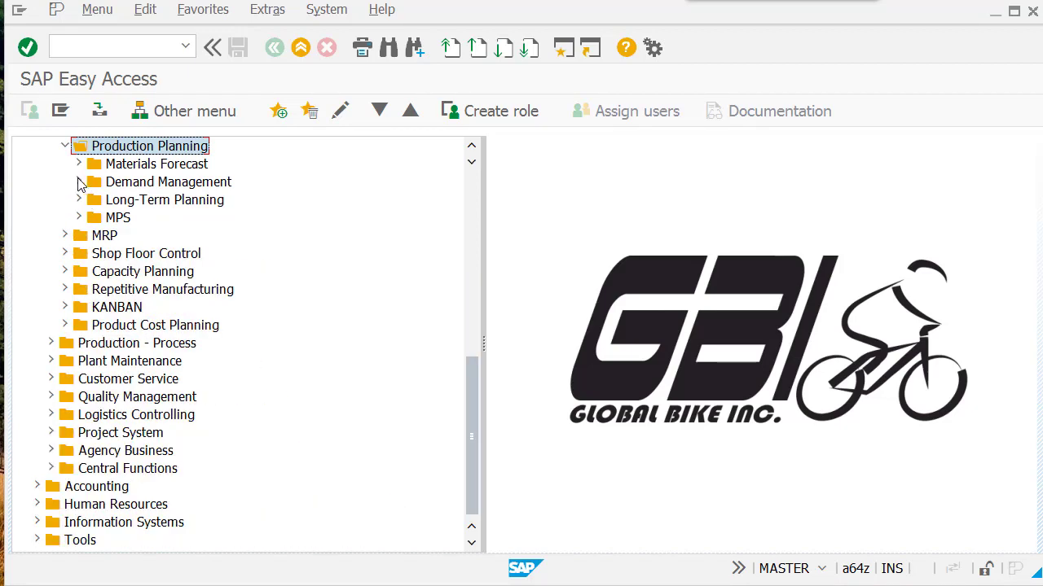
- Run MD73 from the Demand Management evaluations, examine the total requirements for DXTR3900 in plant DL00, and leave the list
click(79, 183)
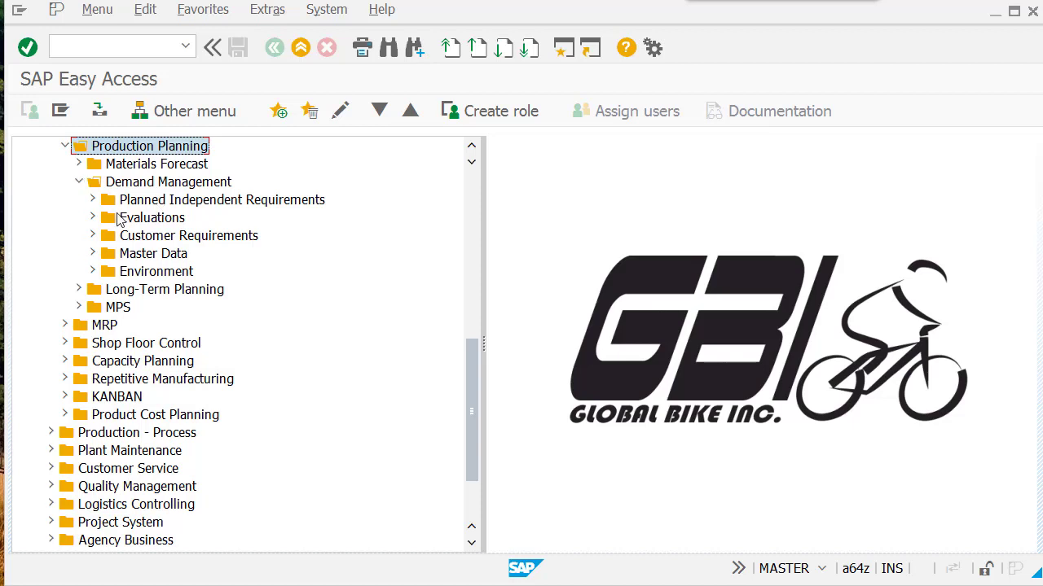
click(93, 219)
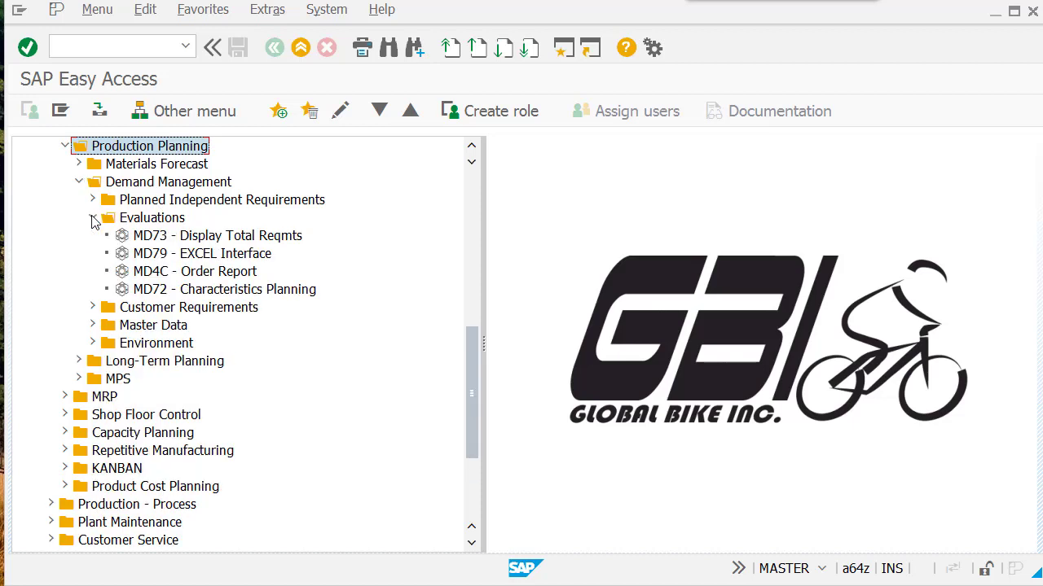
double_click(151, 236)
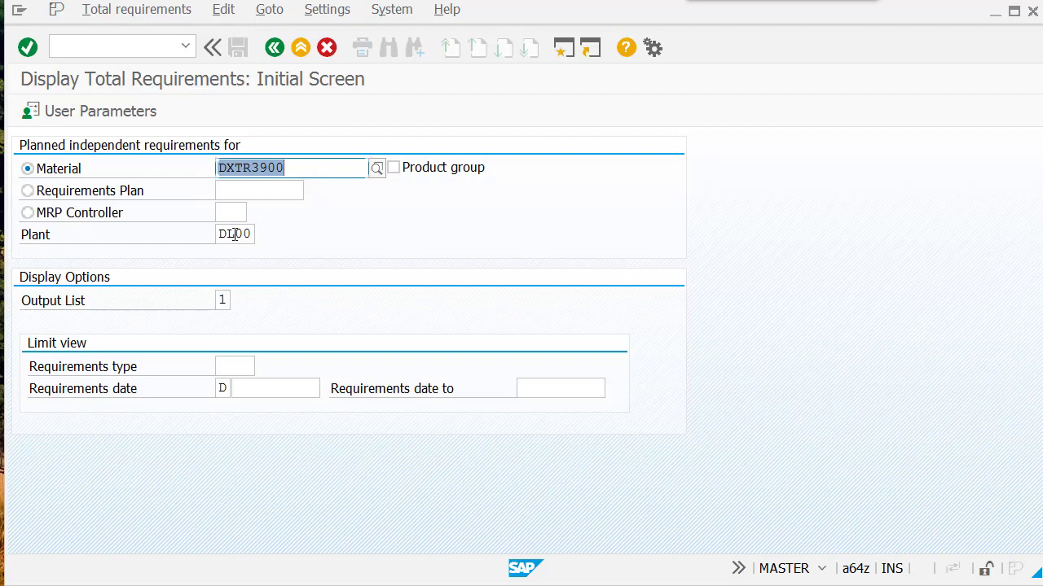
key(Return)
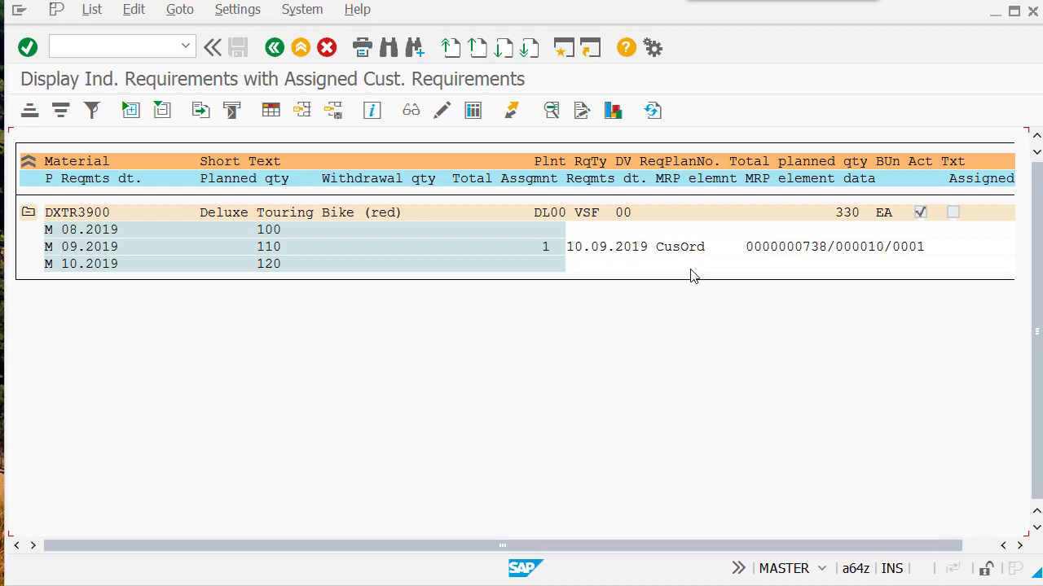
click(275, 48)
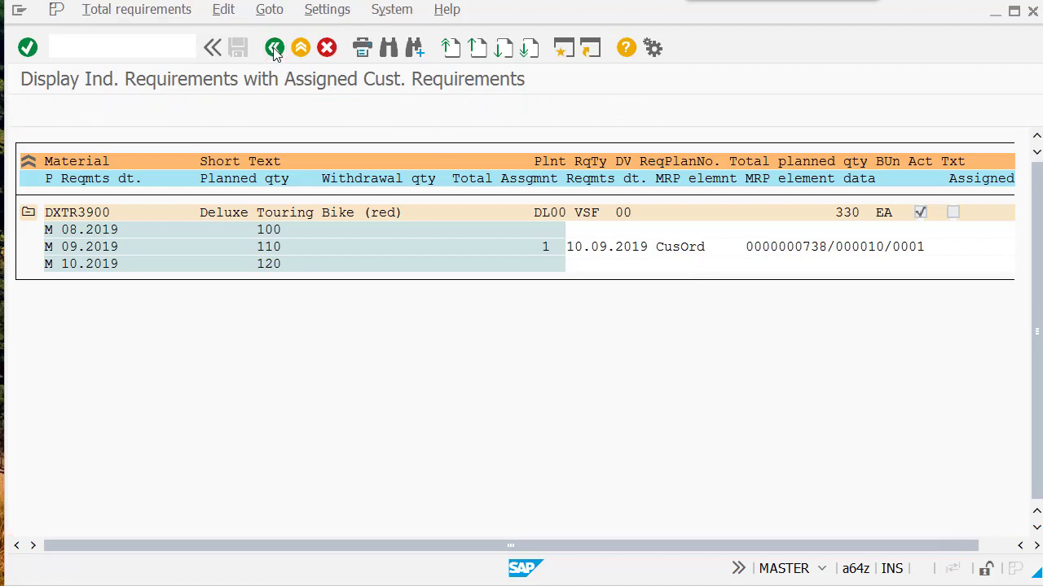